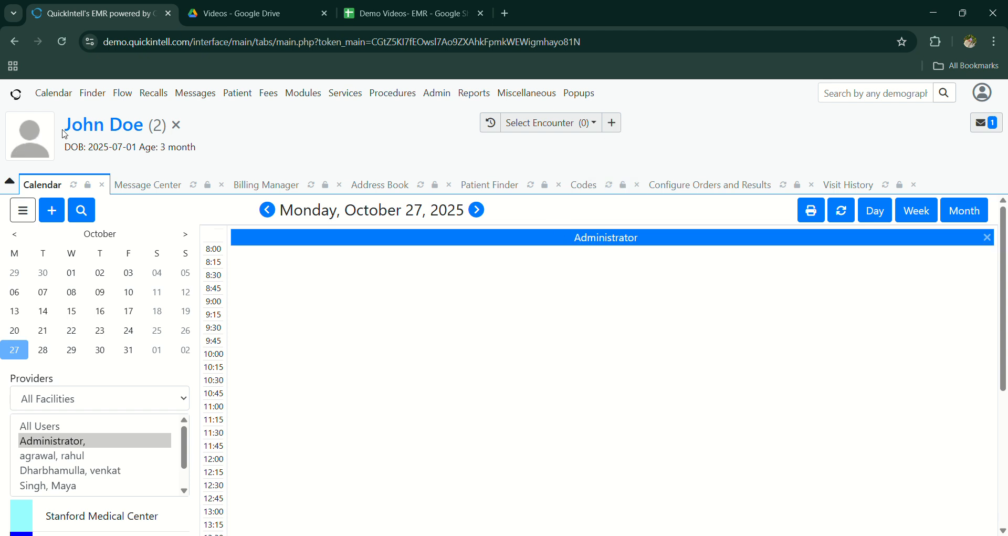
# Step: Start a new encounter for the open patient with category New Patient, class Short Stay and type New Patient - 10 Minutes
pyautogui.click(614, 124)
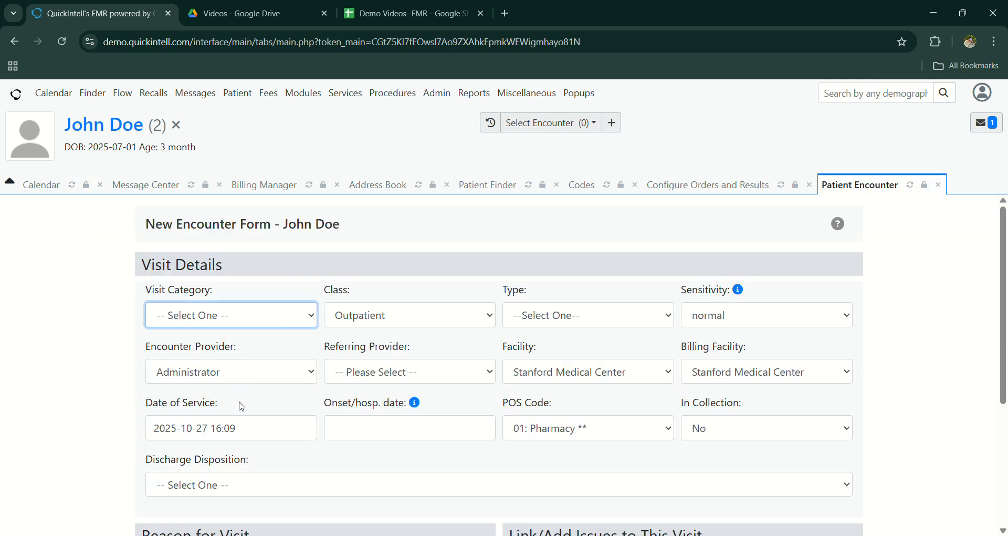
pyautogui.press('n')
pyautogui.press('Tab')
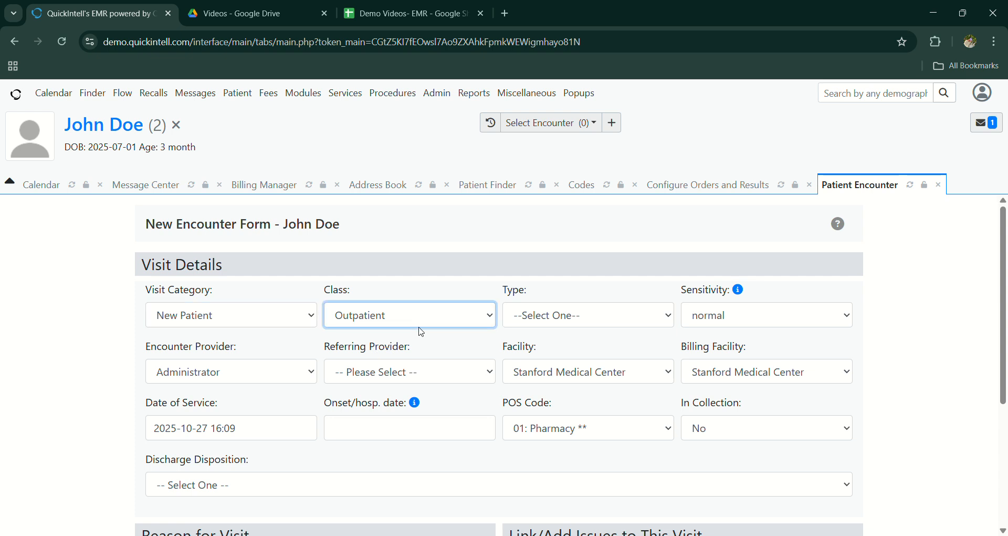
pyautogui.press('s')
pyautogui.press('Tab')
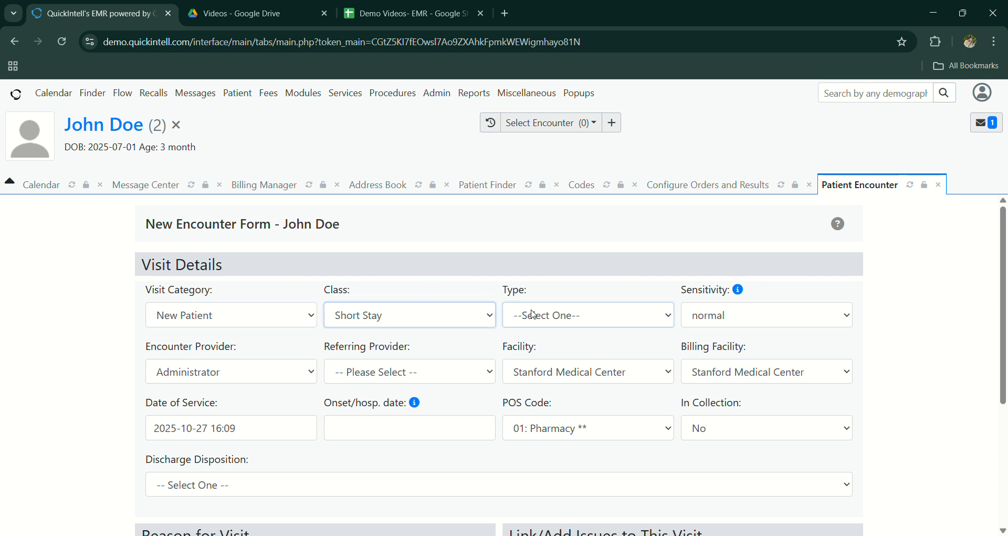
pyautogui.press('n')
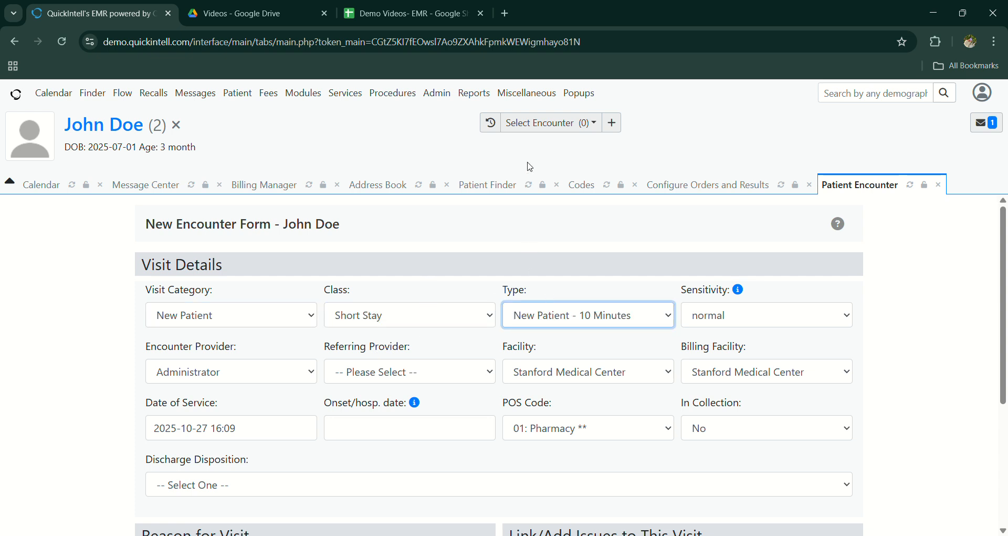
# Step: Set the encounter's onset/hospitalization date to 2025-10-27 and save the encounter
pyautogui.click(423, 425)
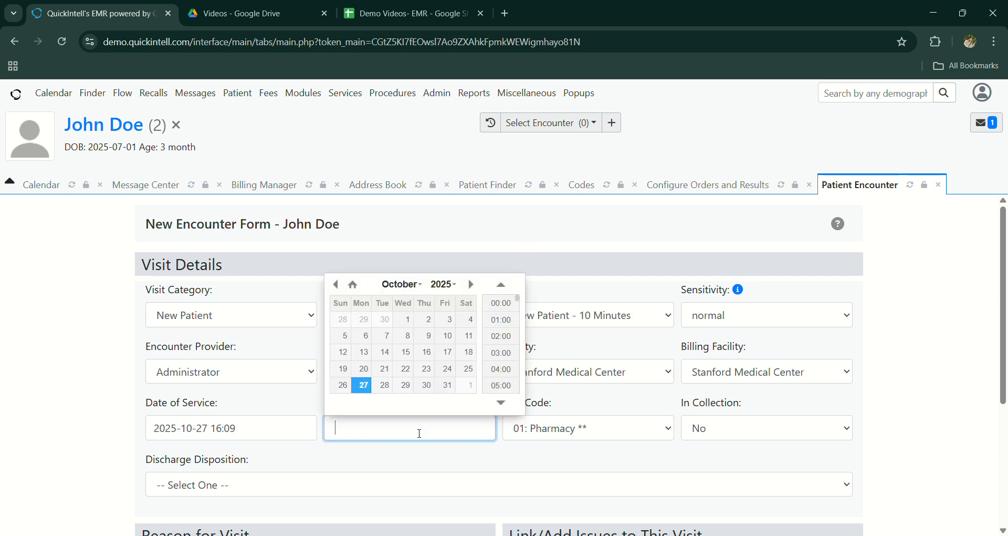
pyautogui.click(371, 385)
pyautogui.click(411, 457)
pyautogui.scroll(-4, 411, 456)
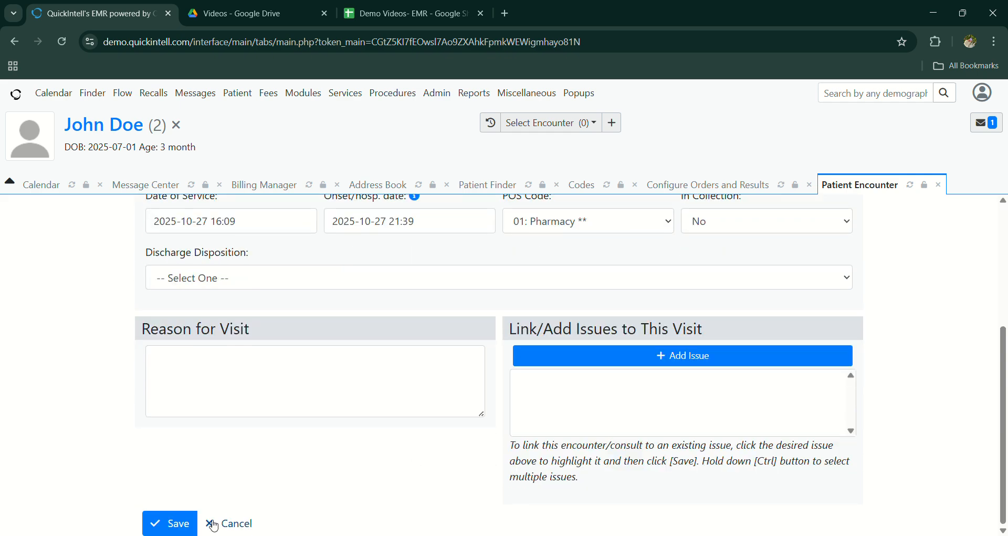
pyautogui.click(170, 522)
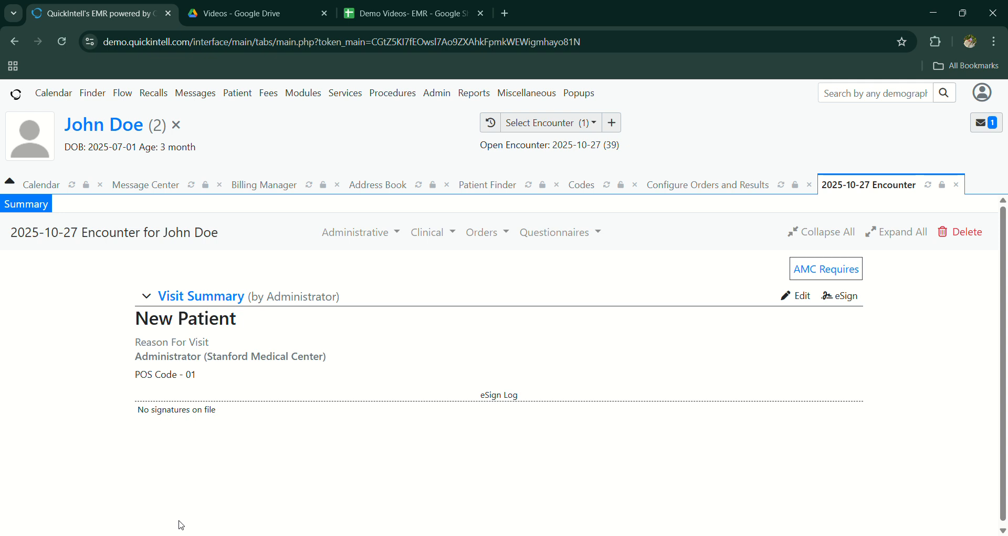
# Step: Start a new address book entry of type Lab Service
pyautogui.click(432, 97)
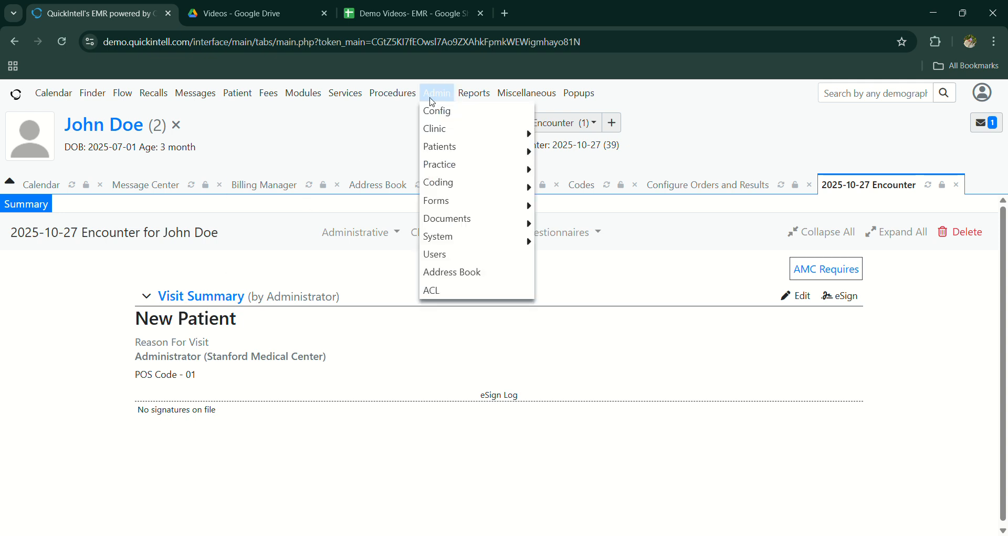
pyautogui.click(469, 280)
pyautogui.scroll(-1, 202, 418)
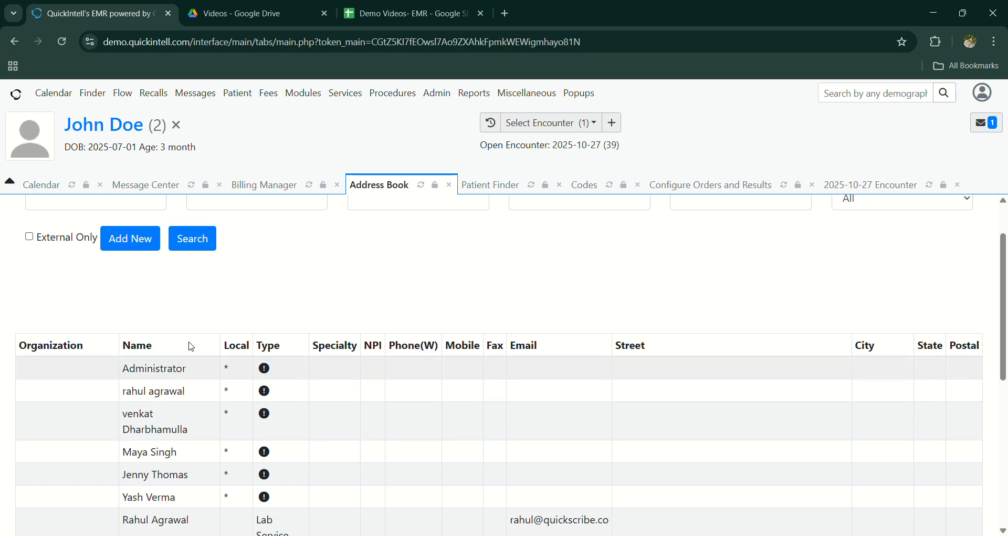
pyautogui.click(141, 246)
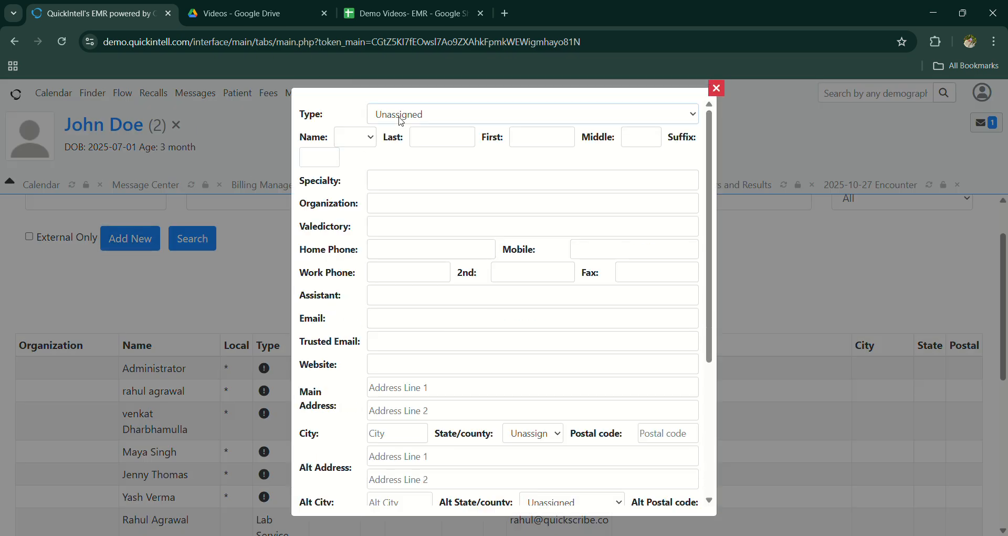
pyautogui.click(400, 118)
pyautogui.click(410, 195)
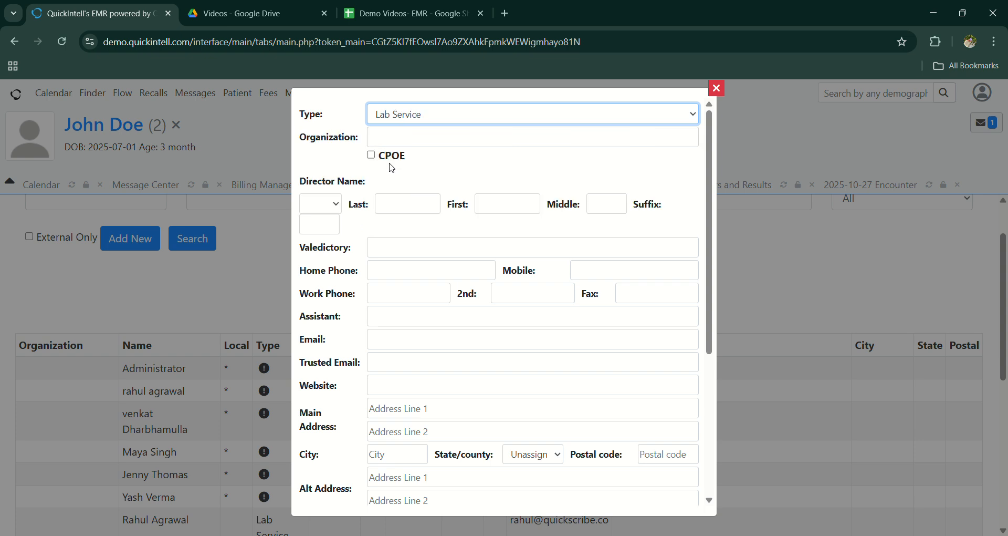
# Step: Enter "Demo Blood Lav Service" as the organization of the lab entry
pyautogui.click(384, 139)
pyautogui.write('Demo')
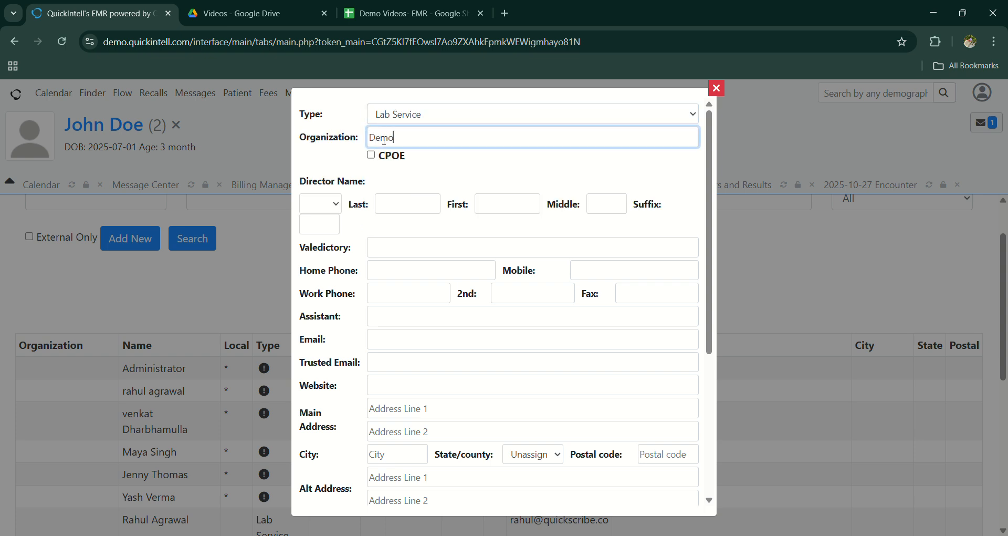
pyautogui.write(' Blood ')
pyautogui.write('LA')
pyautogui.write('av Servic')
pyautogui.write('e')
# Step: Set the lab director's title to Mr. and enter the director's last and first name
pyautogui.click(322, 204)
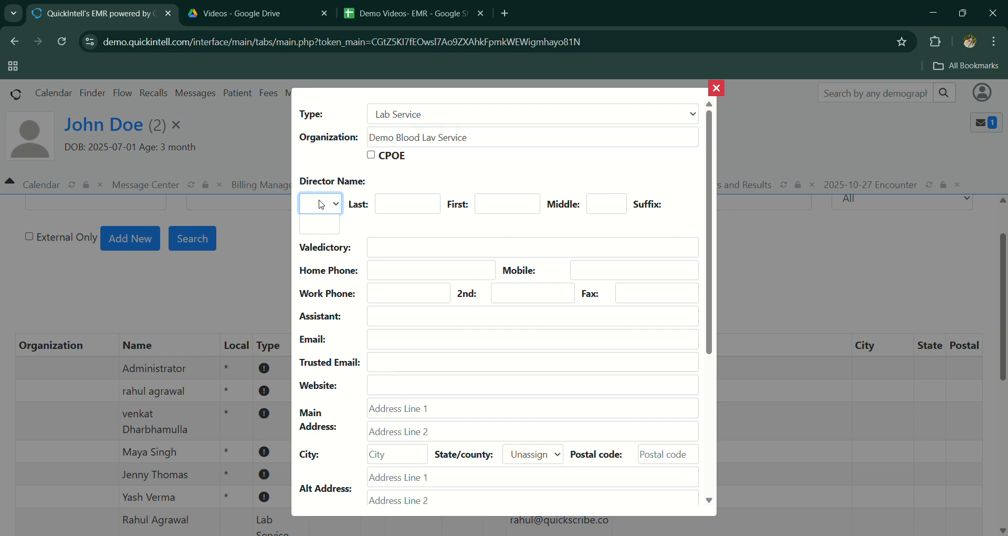
pyautogui.click(321, 236)
pyautogui.click(425, 211)
pyautogui.click(449, 239)
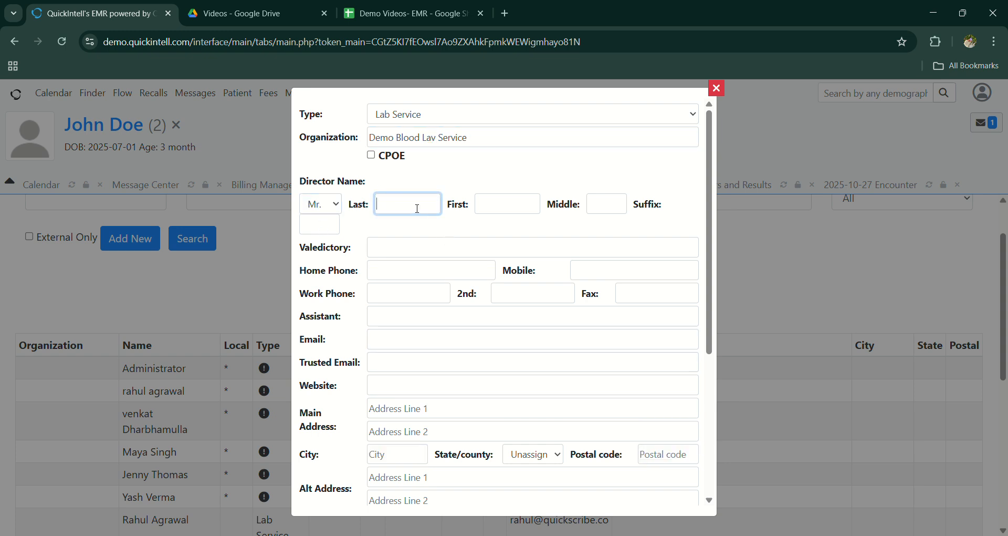
pyautogui.write('Smith')
pyautogui.click(510, 206)
pyautogui.write('Ethan')
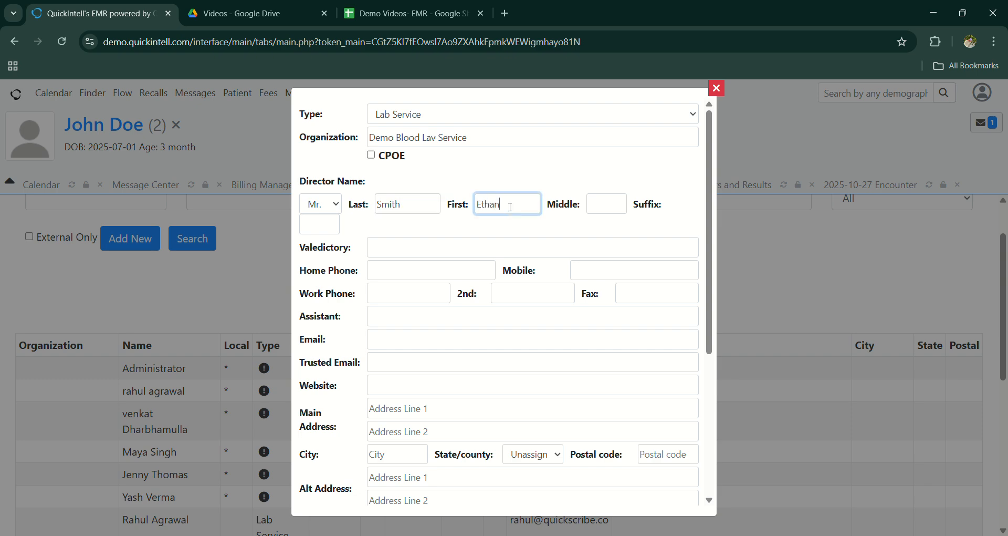
# Step: Save the lab service contact and look for its entry in the address book list
pyautogui.scroll(-5, 405, 349)
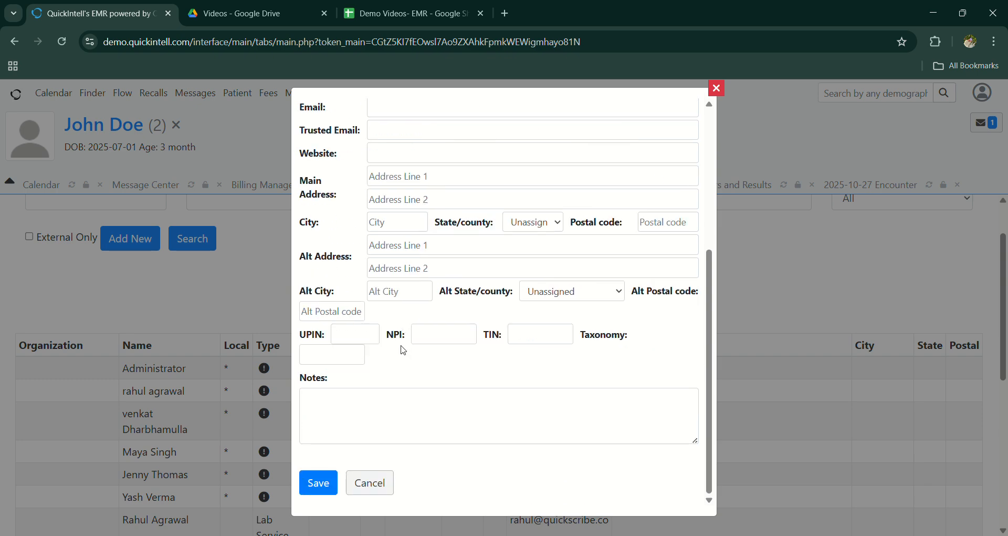
pyautogui.scroll(3, 405, 349)
pyautogui.scroll(-3, 424, 299)
pyautogui.click(318, 479)
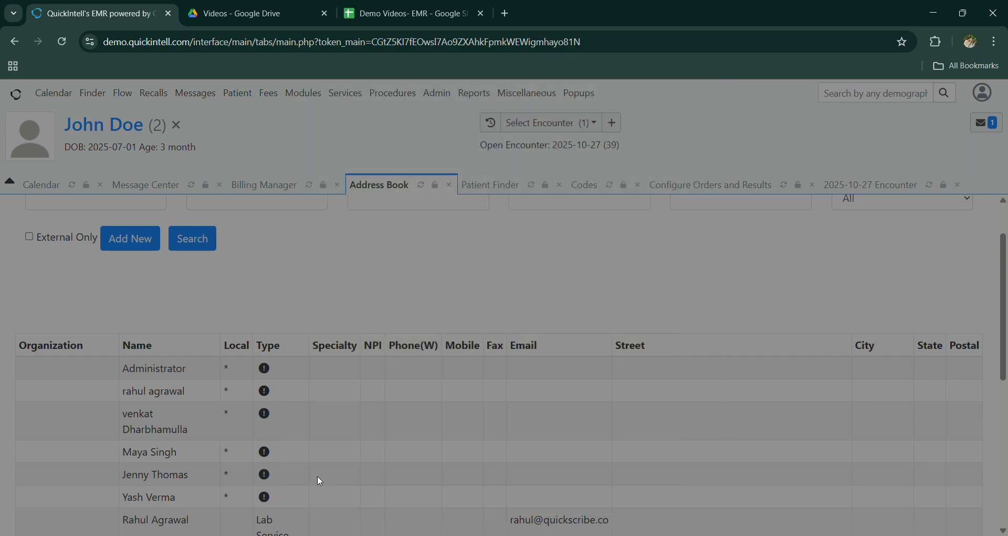
pyautogui.scroll(-5, 320, 479)
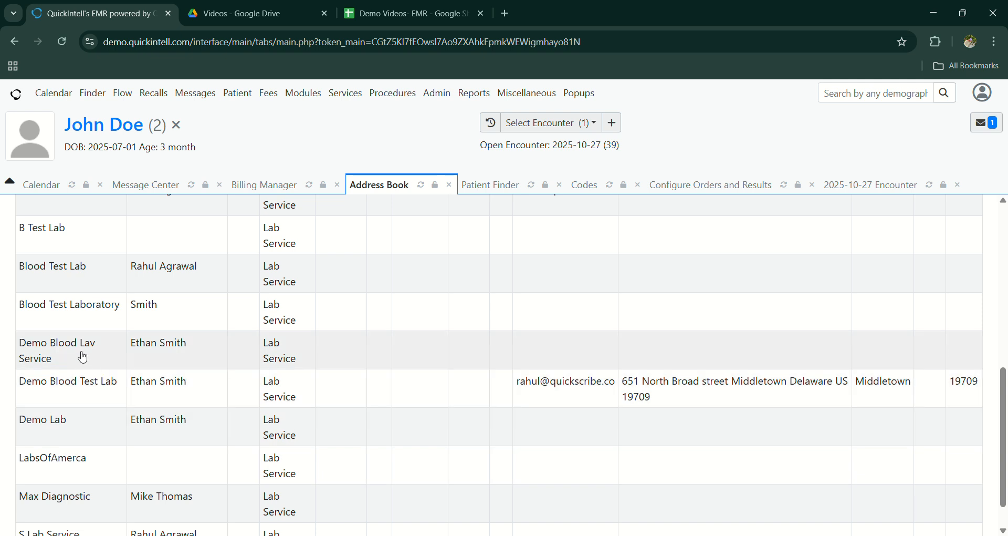
pyautogui.scroll(-1, 63, 355)
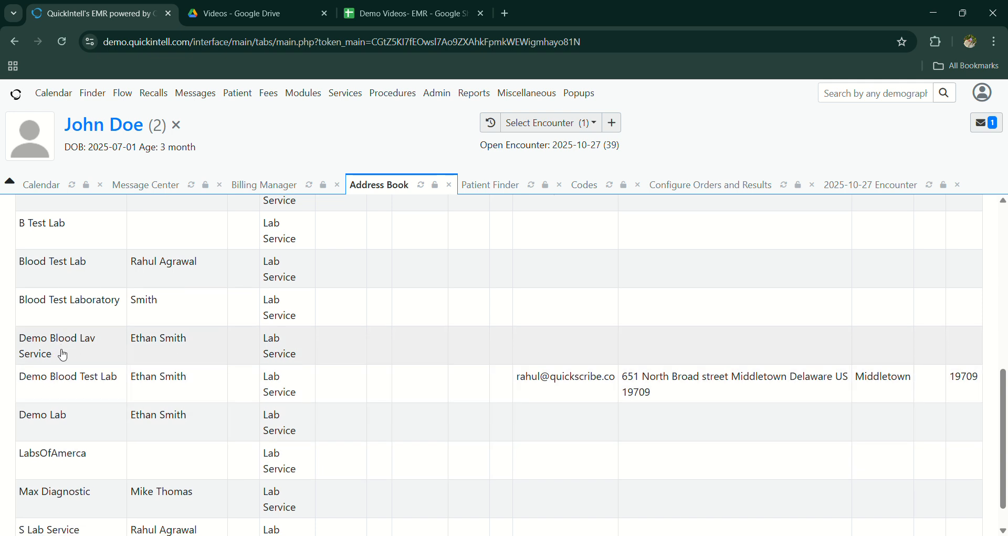
pyautogui.scroll(8, 63, 354)
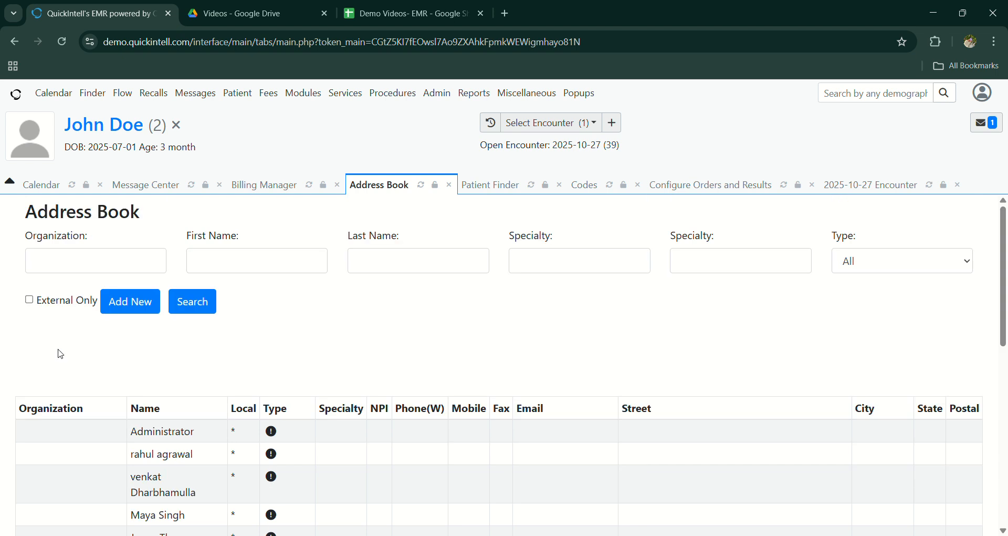
# Step: Add Demo Blood Lav Service as a new procedure provider, keeping the default usage and protocol, and save it
pyautogui.click(391, 94)
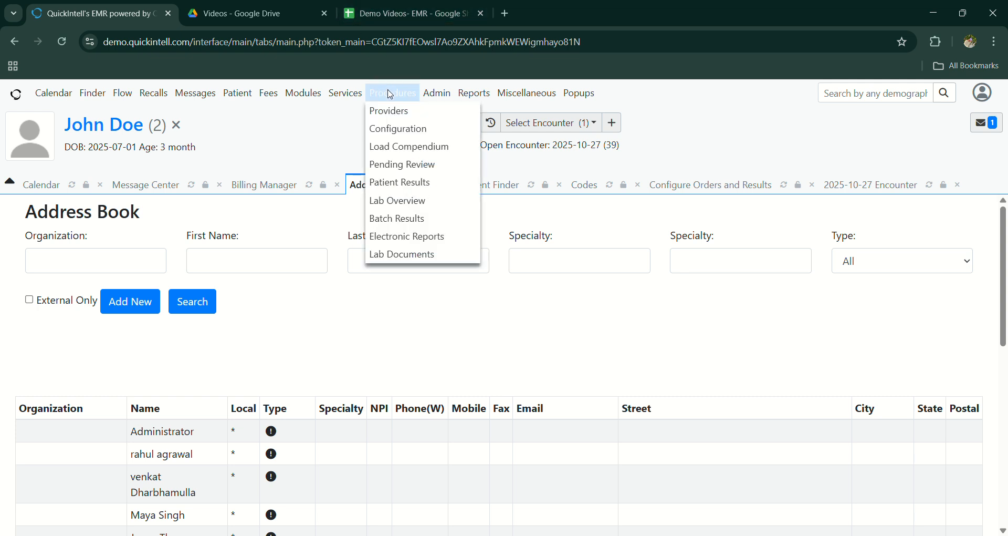
pyautogui.click(396, 111)
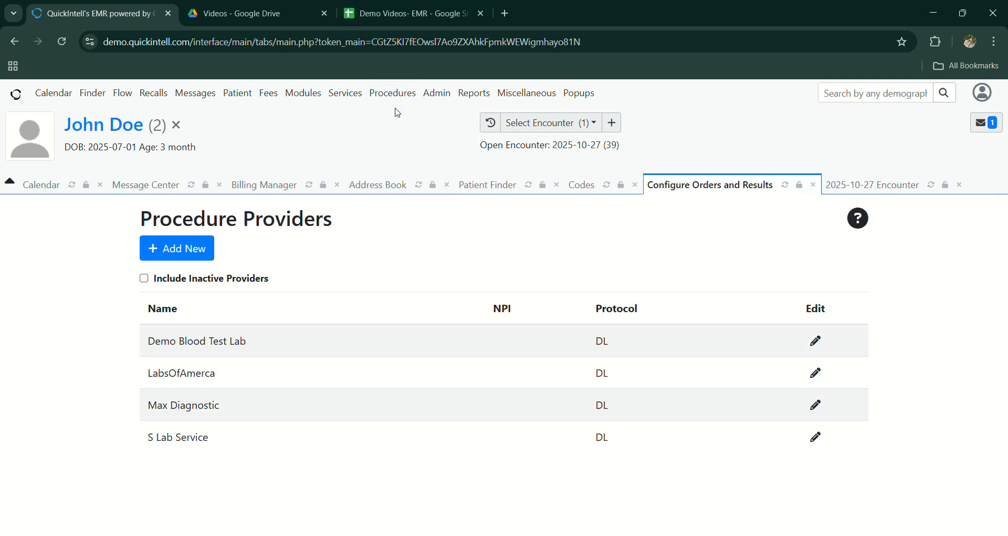
pyautogui.click(200, 257)
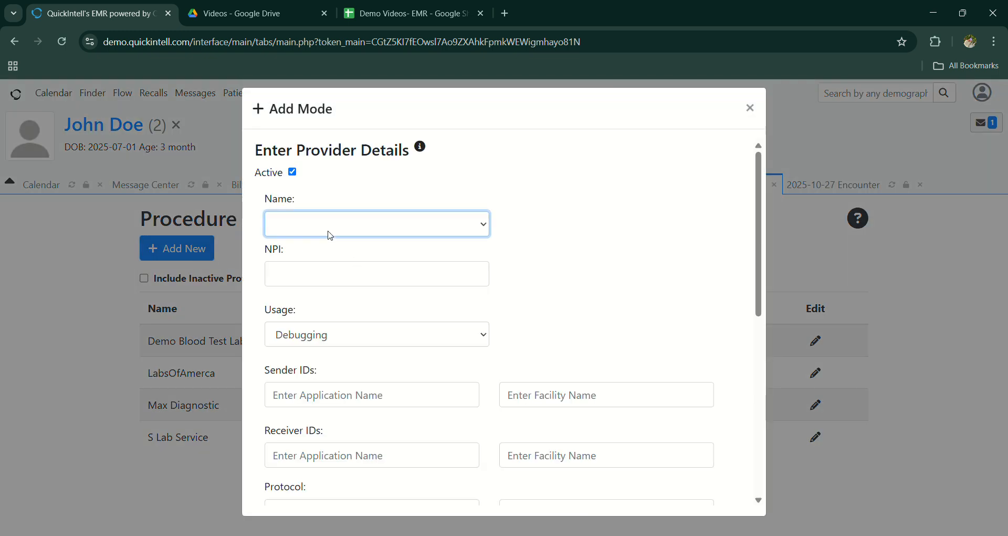
pyautogui.click(335, 347)
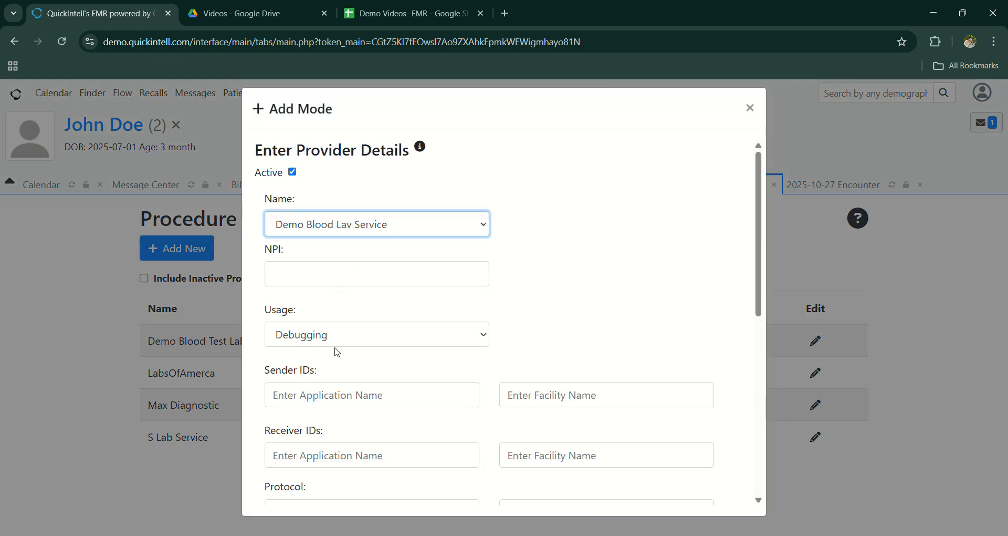
pyautogui.scroll(-1, 335, 348)
pyautogui.scroll(-5, 317, 315)
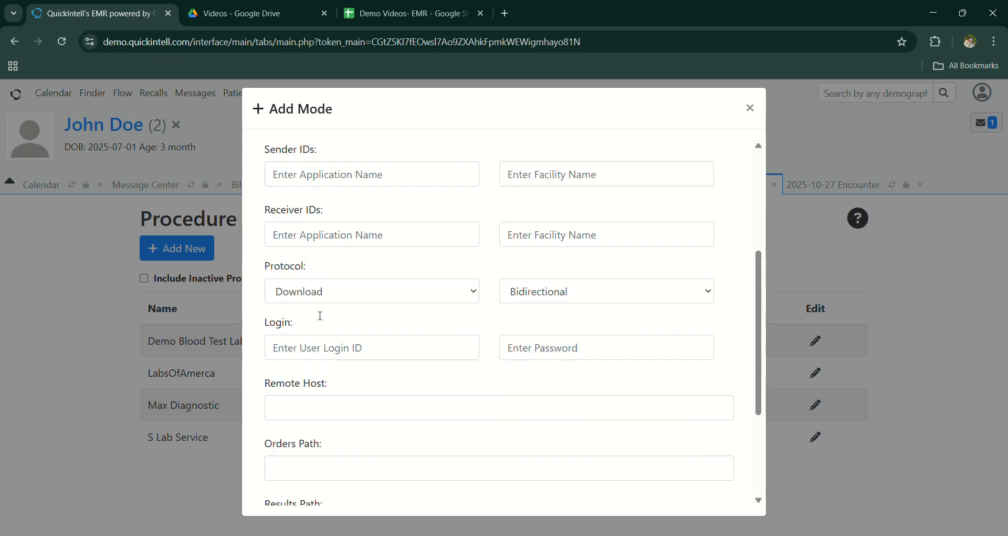
pyautogui.scroll(-2, 317, 315)
pyautogui.click(281, 480)
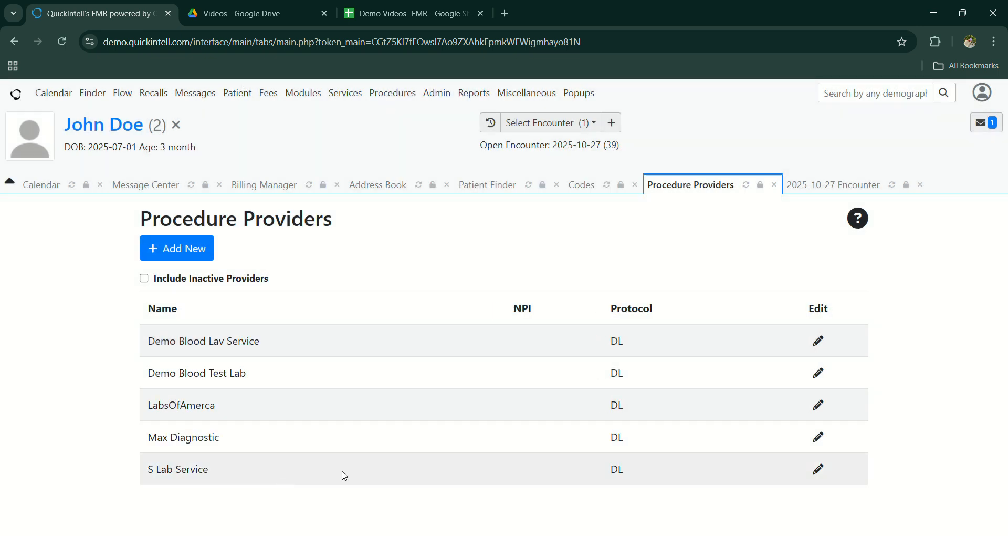
# Step: Start a new top-level entry in the orders and results configuration with procedure tier Discrete Result
pyautogui.click(395, 94)
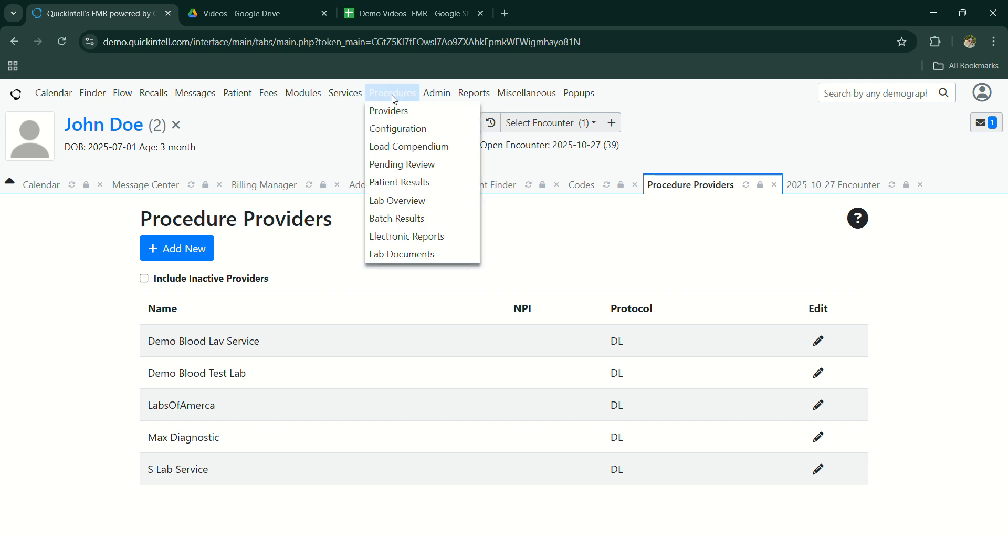
pyautogui.click(397, 132)
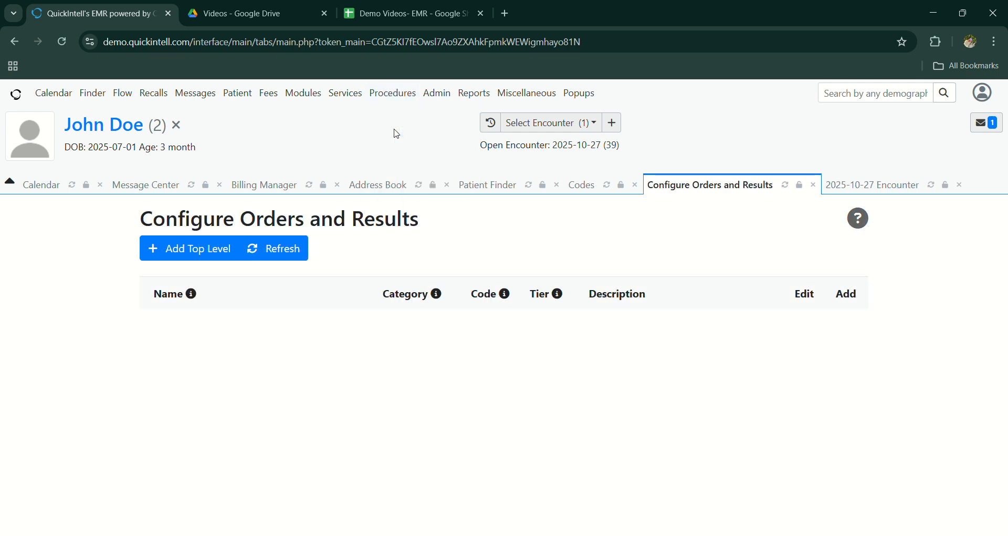
pyautogui.click(192, 256)
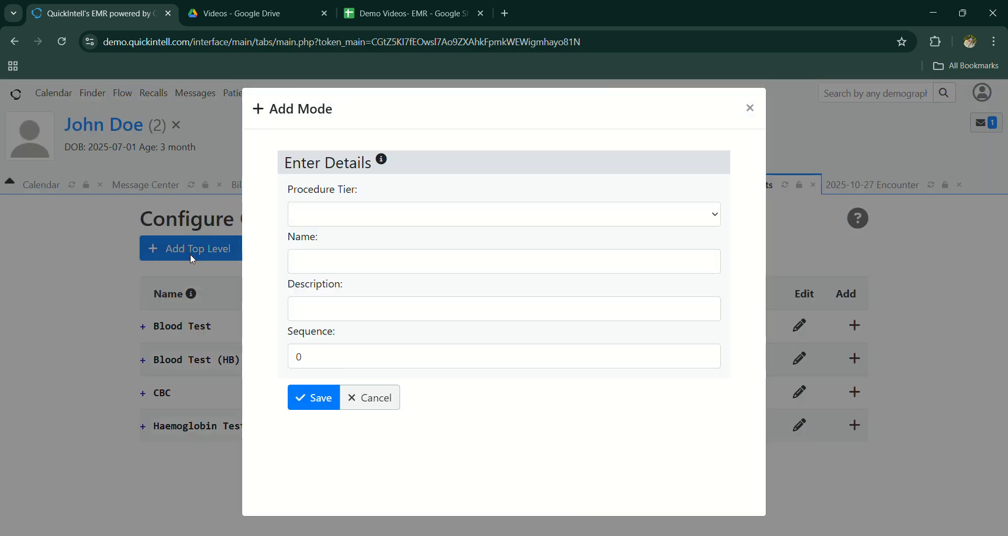
pyautogui.click(343, 217)
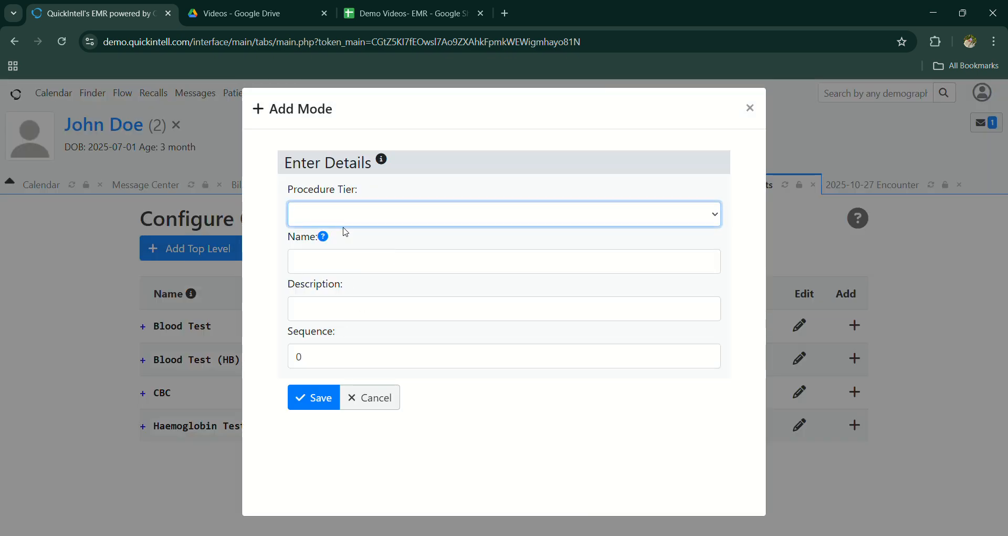
pyautogui.click(367, 287)
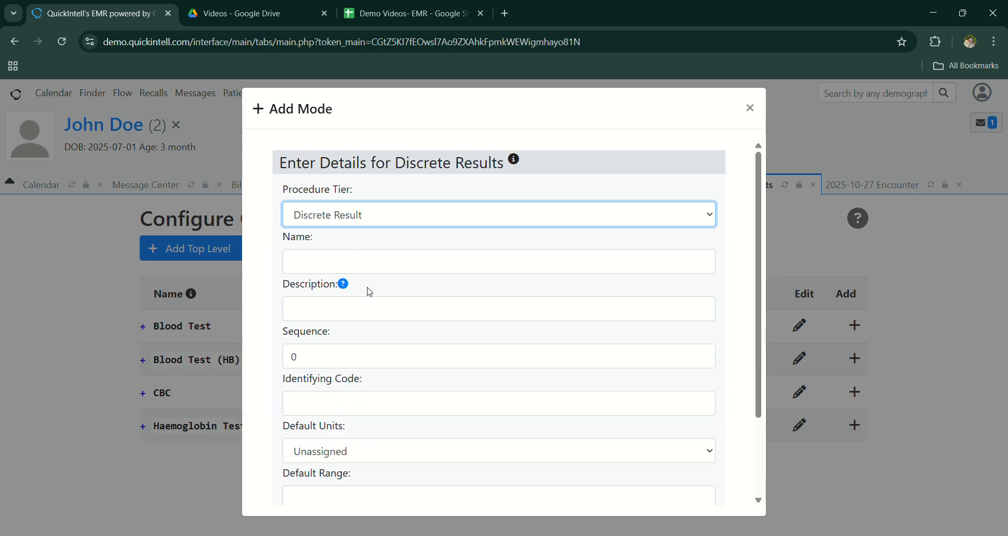
# Step: Name the discrete result "Blood Test for Demo Service" and review the remaining form fields
pyautogui.click(314, 262)
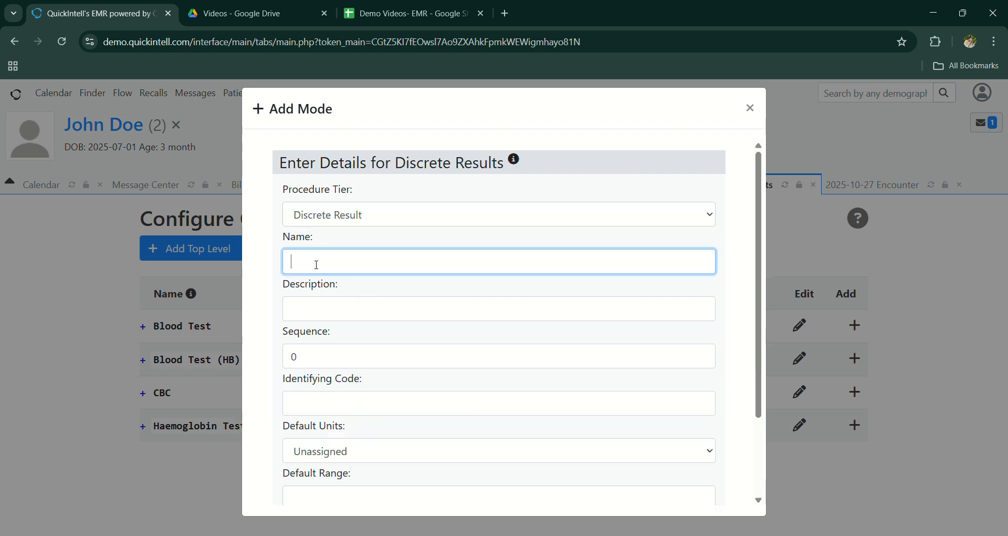
pyautogui.write('Blood Test for Demo B')
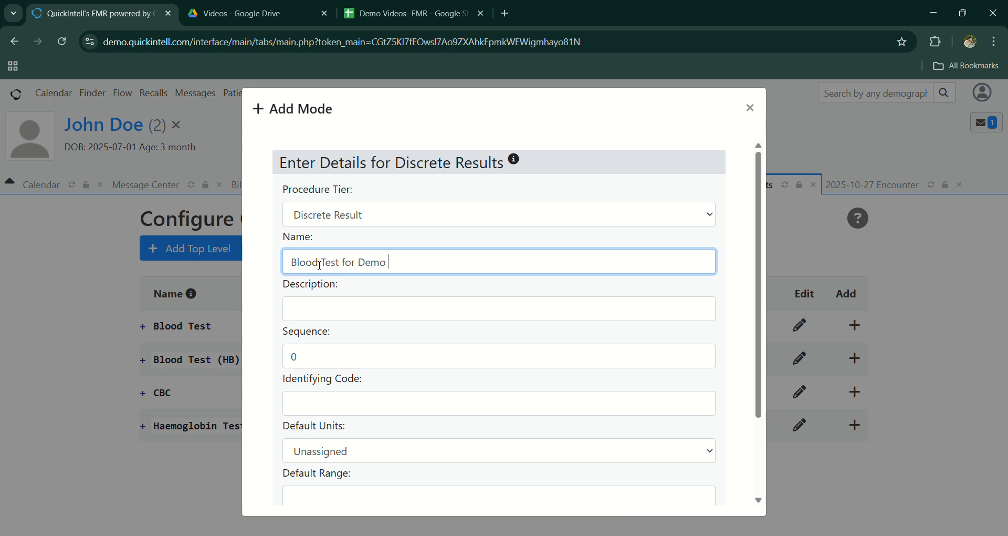
pyautogui.press('BackSpace')
pyautogui.write('Se')
pyautogui.press('BackSpace')
pyautogui.write('ervice')
pyautogui.scroll(-2, 345, 309)
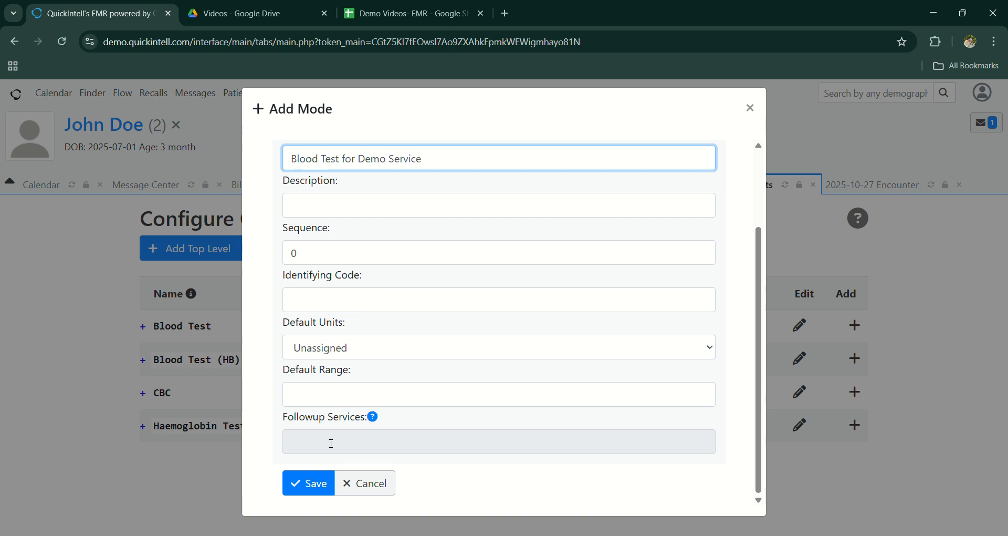
pyautogui.scroll(2, 348, 198)
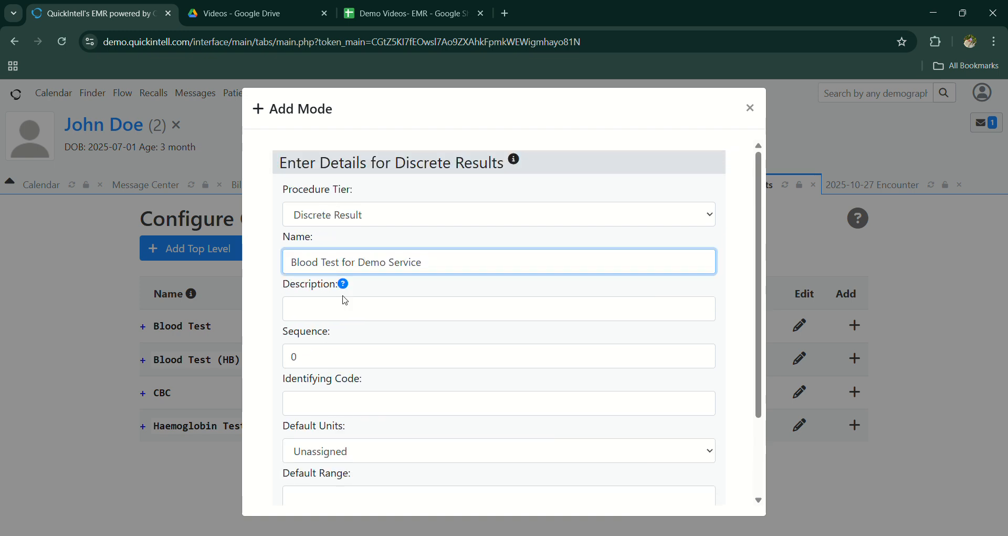
# Step: Set the discrete result's default units to G/DL and default range to 12.0-17.0, and save it
pyautogui.scroll(-2, 367, 378)
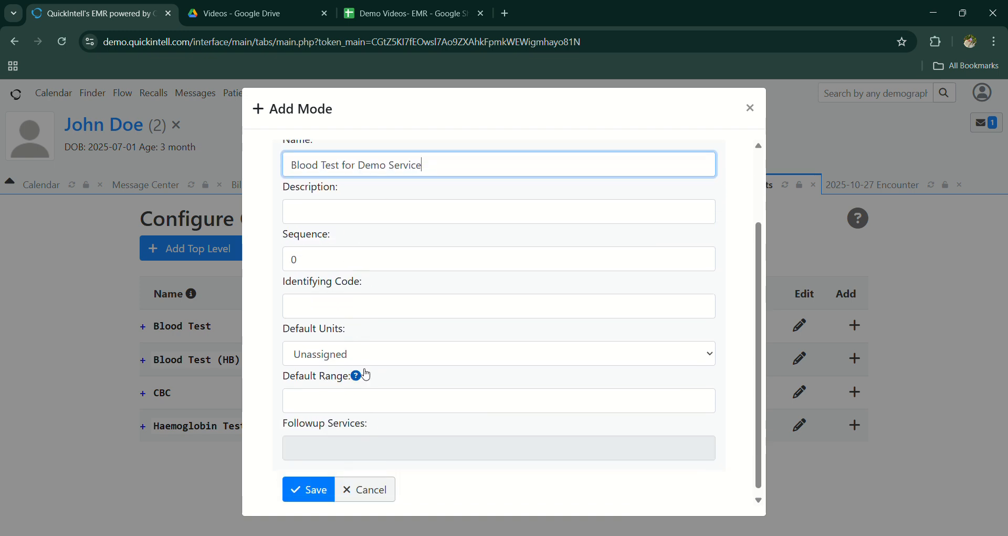
pyautogui.click(341, 354)
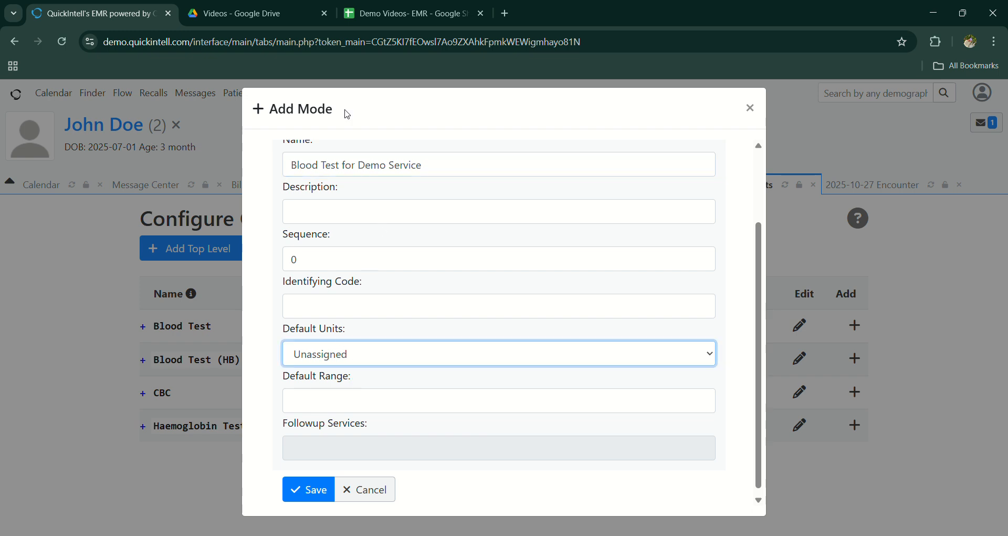
pyautogui.press('Down')
pyautogui.click(360, 398)
pyautogui.click(373, 428)
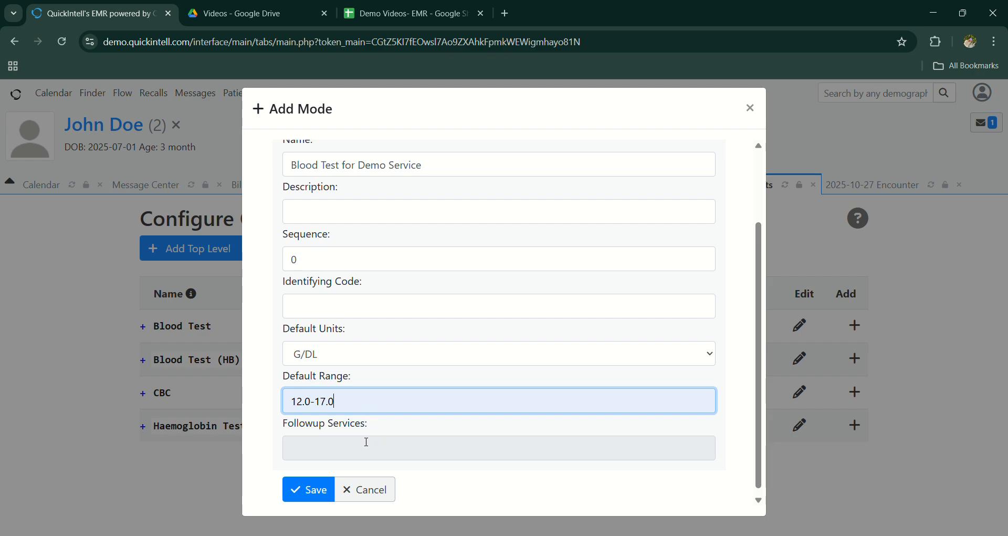
pyautogui.click(310, 492)
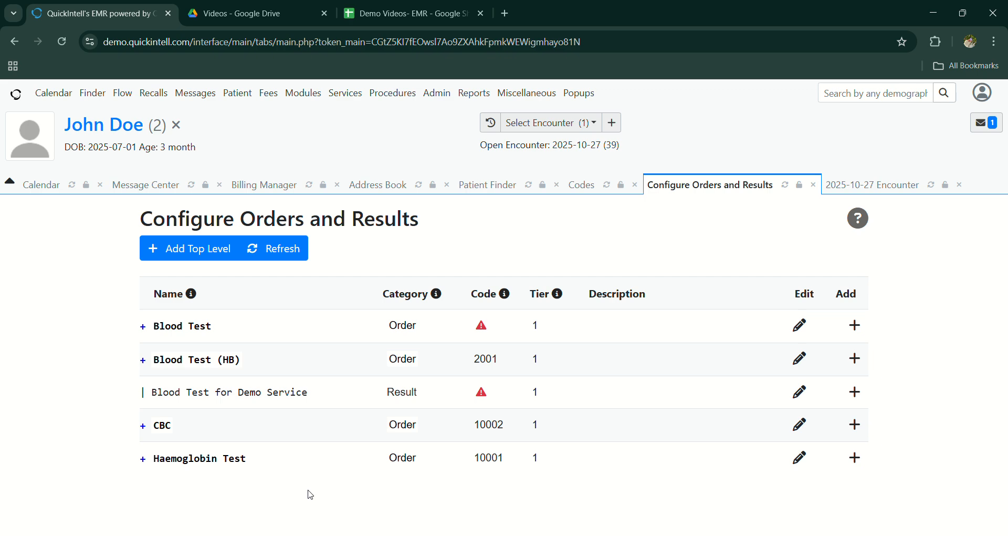
# Step: Add an entry under Blood Test for Demo Service with tier Procedure Order, named "Blood Test Demo"
pyautogui.click(853, 393)
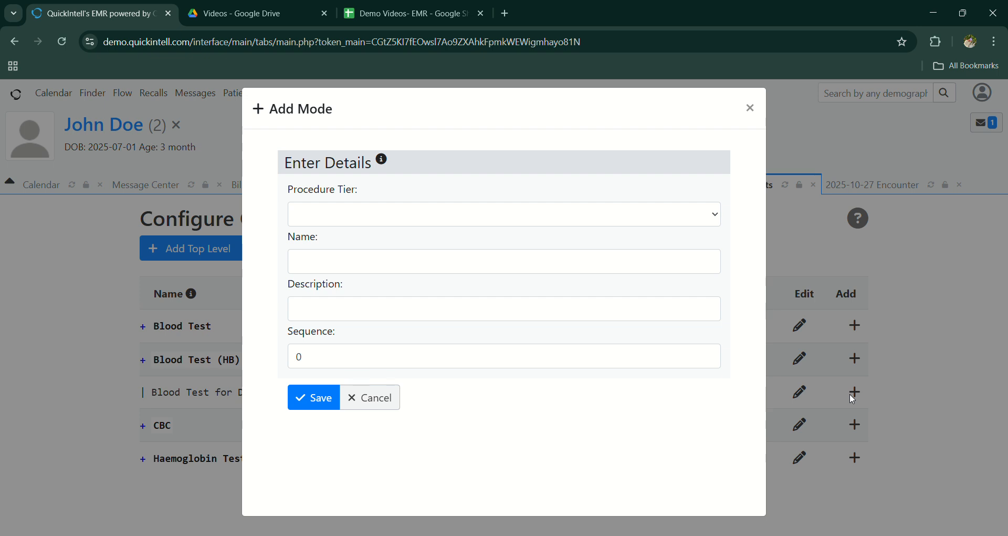
pyautogui.click(359, 212)
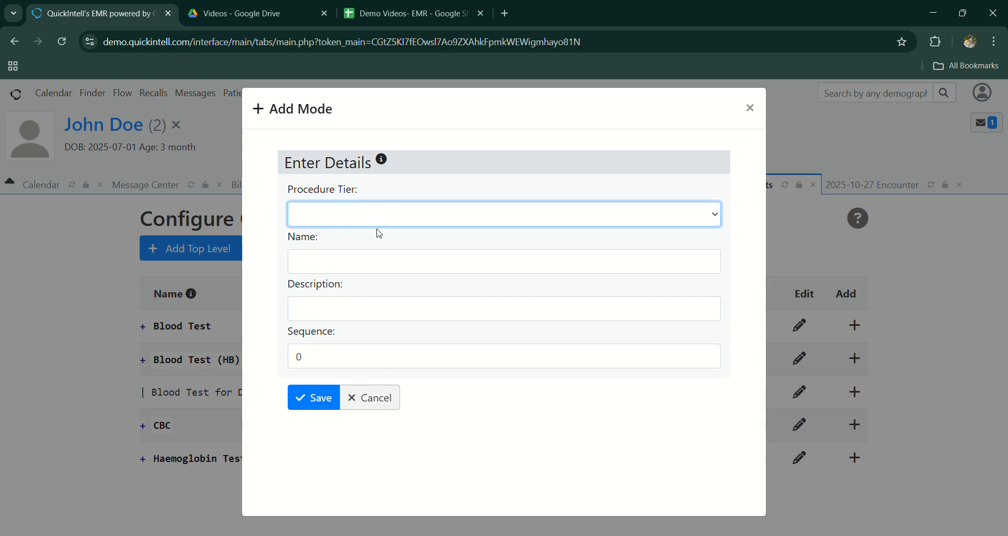
pyautogui.click(381, 276)
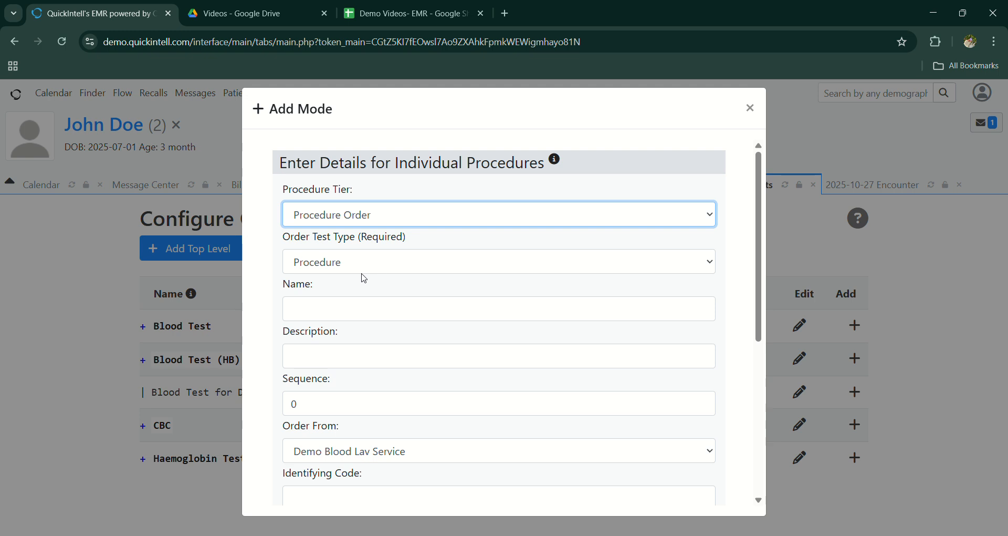
pyautogui.click(330, 314)
pyautogui.write('Blo')
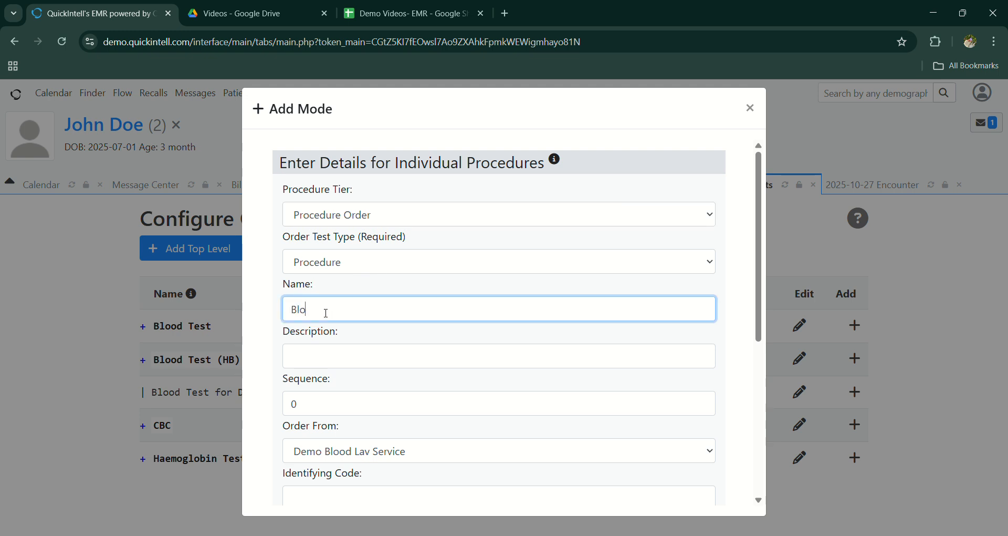
pyautogui.write('od Test Demo')
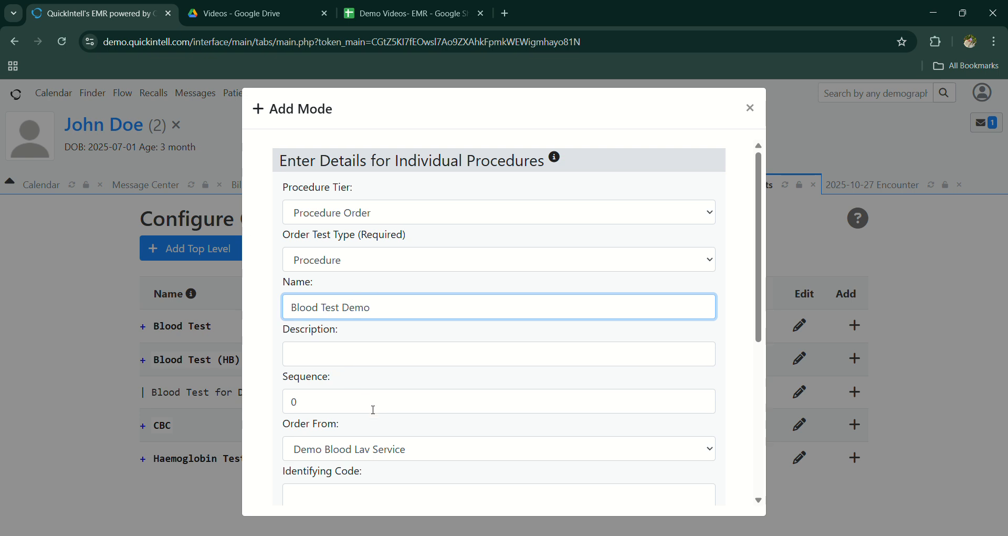
# Step: Keep Demo Blood Lav Service as the order source, leave the codes and specimen fields at their defaults, and save the procedure order entry
pyautogui.scroll(-1, 349, 400)
pyautogui.click(339, 400)
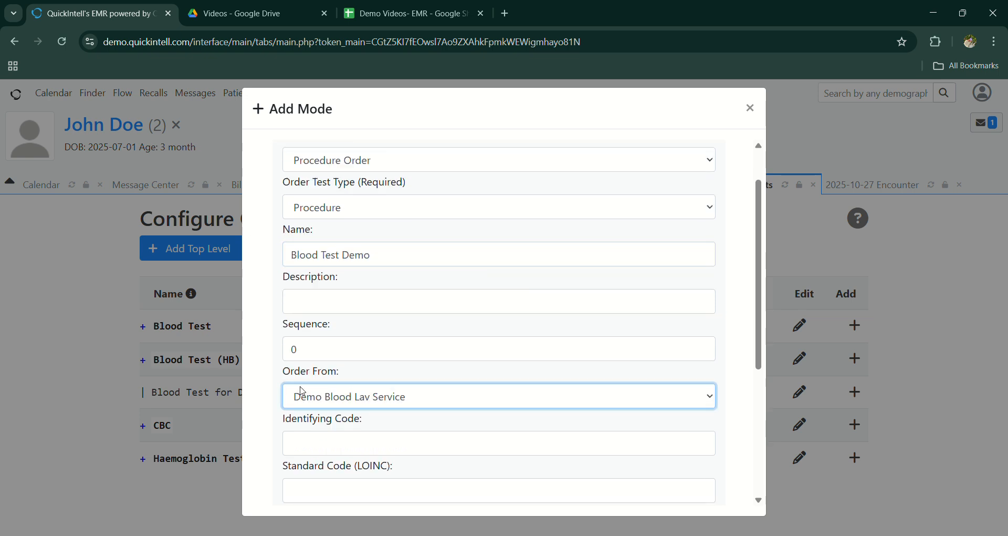
pyautogui.scroll(-1, 331, 426)
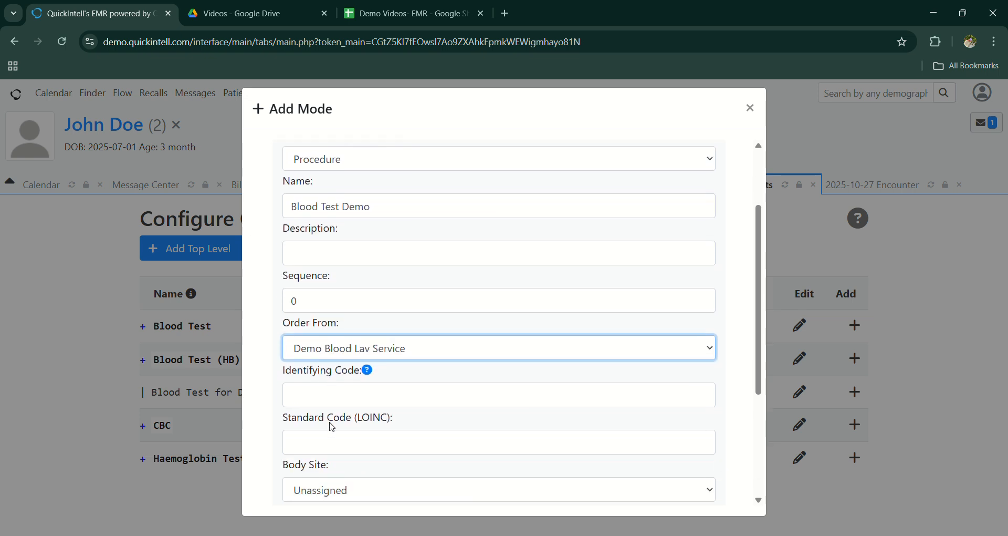
pyautogui.scroll(-4, 332, 427)
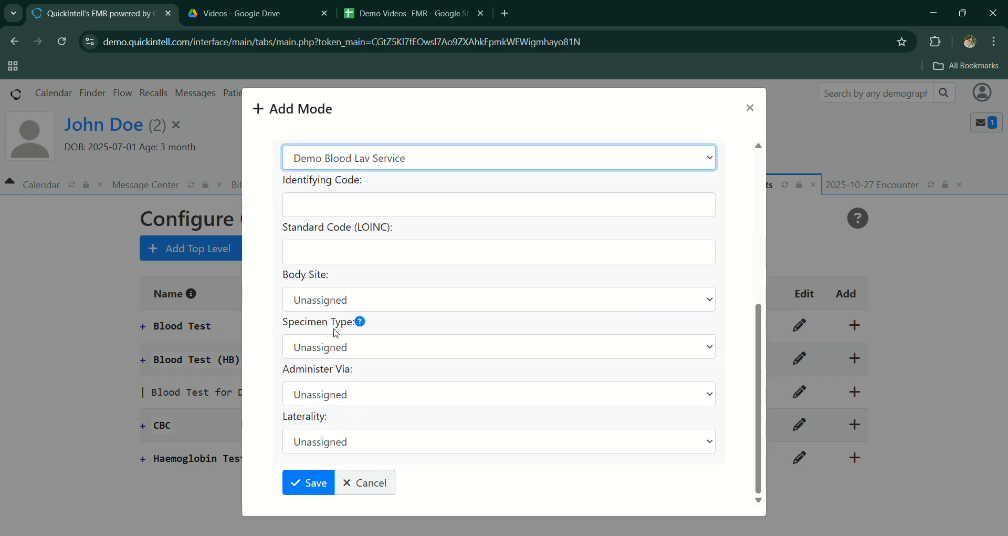
pyautogui.click(295, 480)
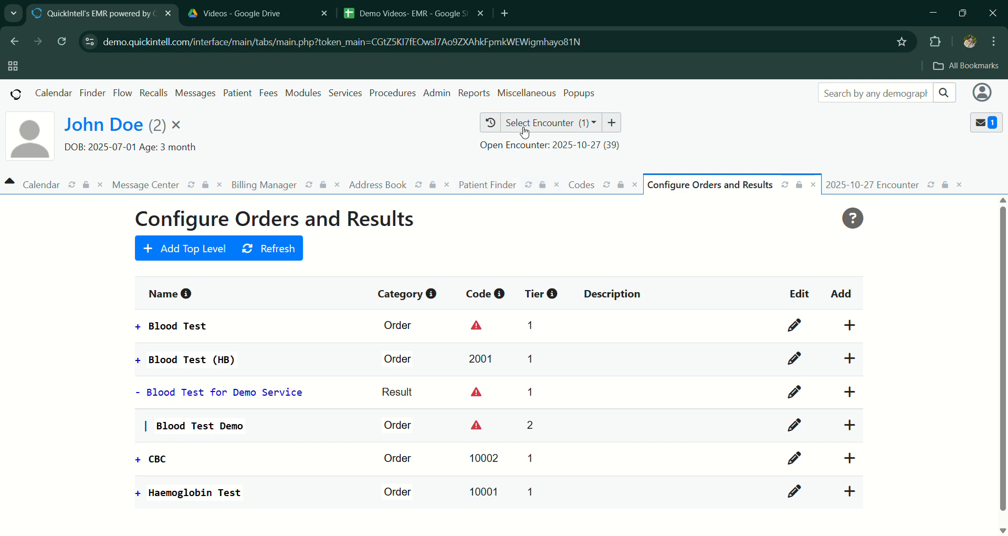
# Step: Open the patient's 2025-10-27 encounter and start a new procedure order sent to Demo Blood Lav Service
pyautogui.click(549, 123)
pyautogui.click(559, 151)
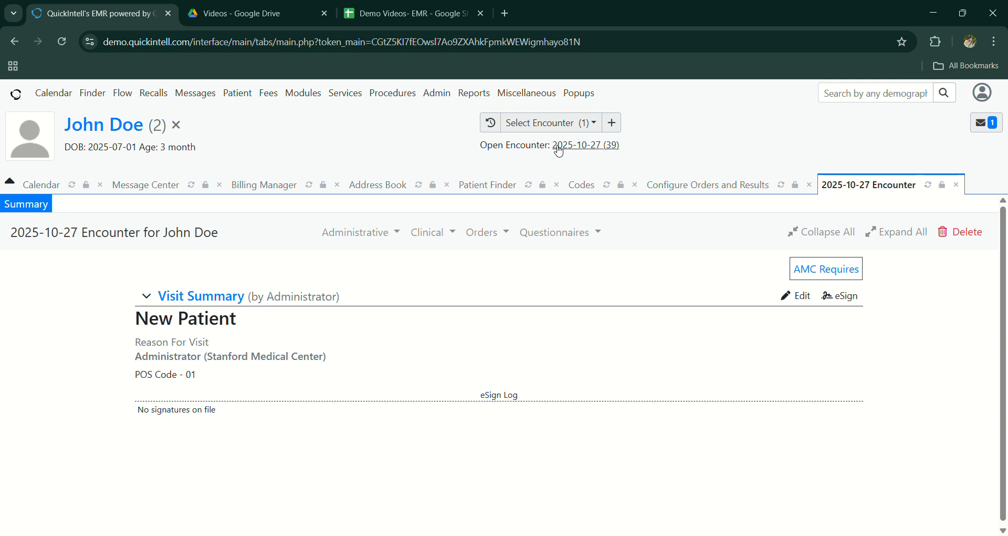
pyautogui.click(503, 233)
pyautogui.click(511, 266)
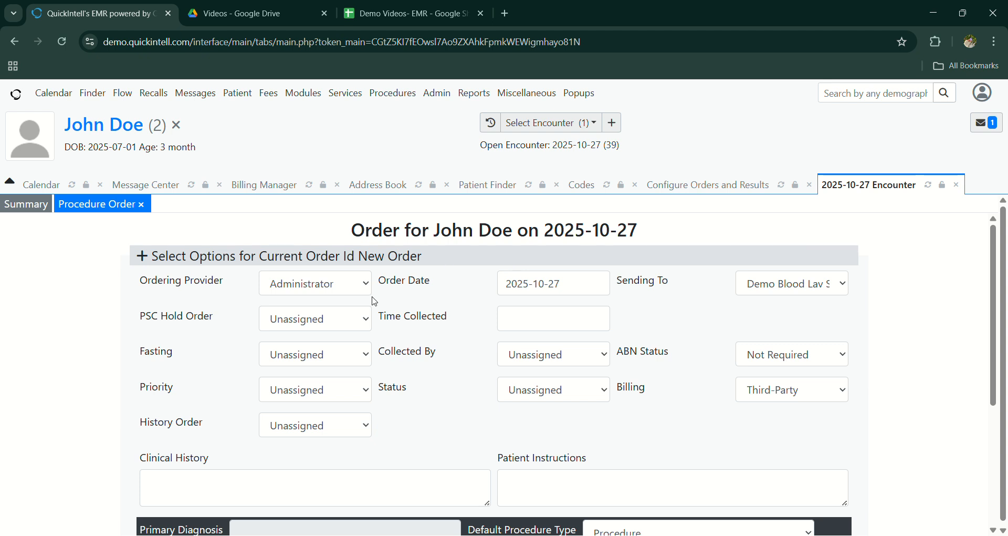
pyautogui.click(768, 289)
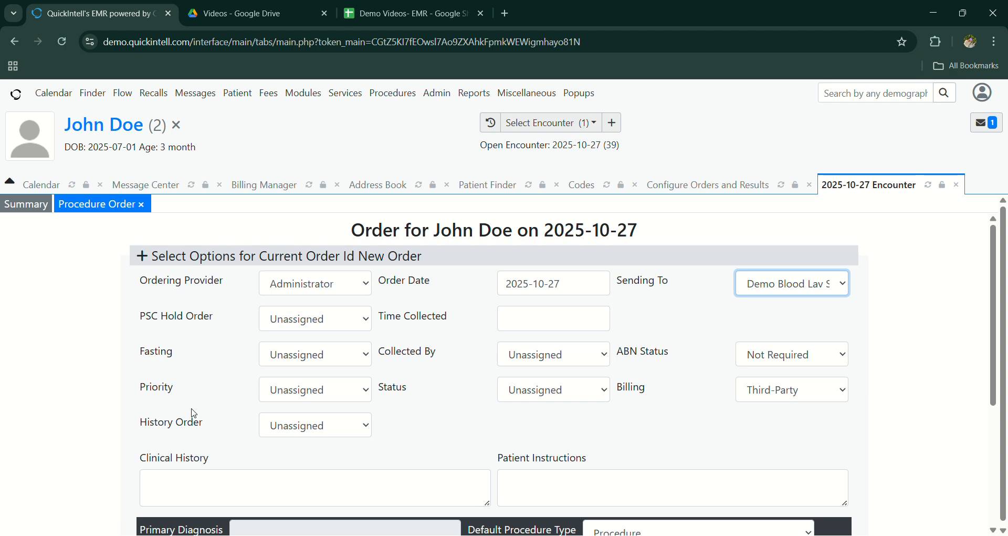
# Step: Set the order's PSC hold to No, fasting to NO, priority to Normal and history order to No
pyautogui.click(307, 328)
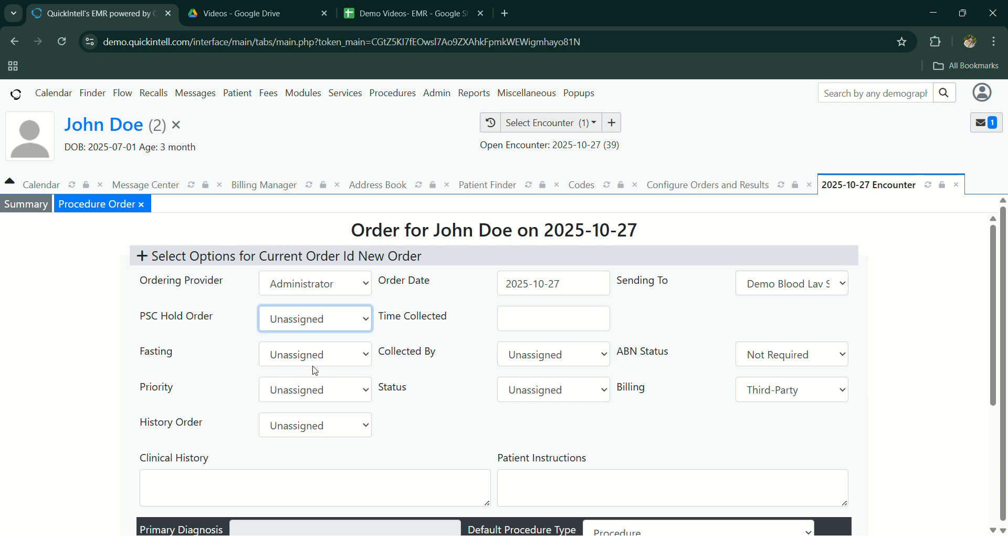
pyautogui.click(315, 371)
pyautogui.click(306, 354)
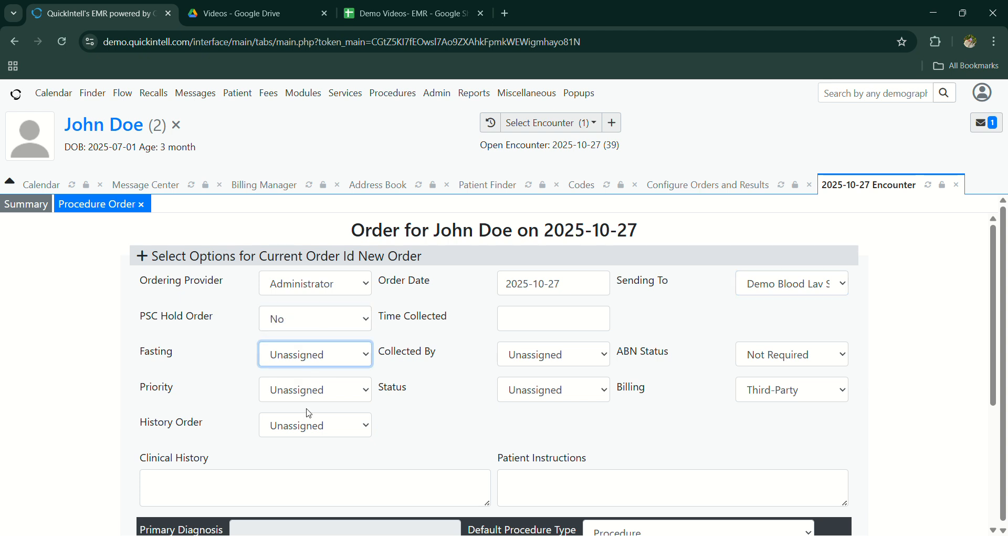
pyautogui.click(309, 413)
pyautogui.click(304, 364)
pyautogui.click(308, 407)
pyautogui.click(295, 394)
pyautogui.click(307, 450)
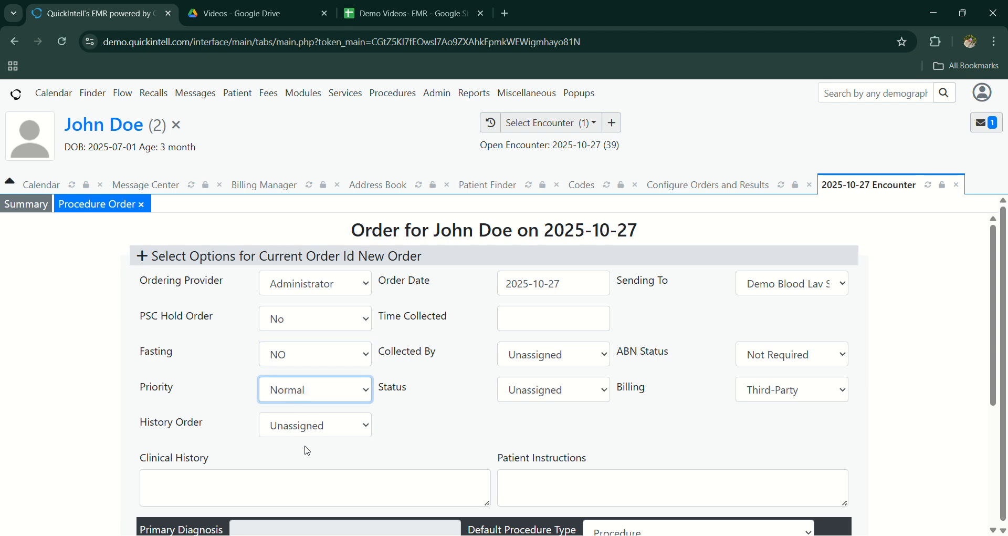
pyautogui.click(308, 433)
pyautogui.click(313, 475)
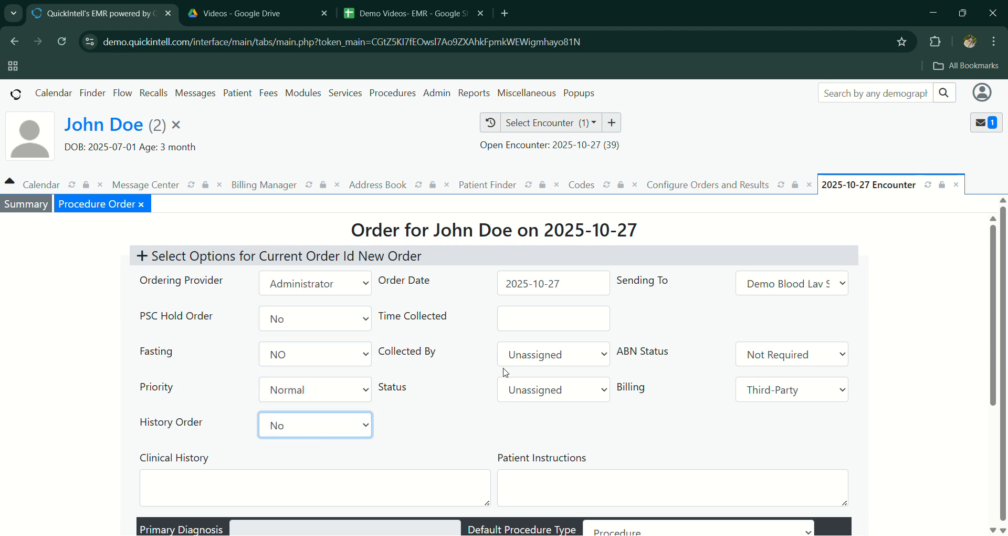
pyautogui.click(567, 356)
pyautogui.click(557, 432)
pyautogui.click(569, 317)
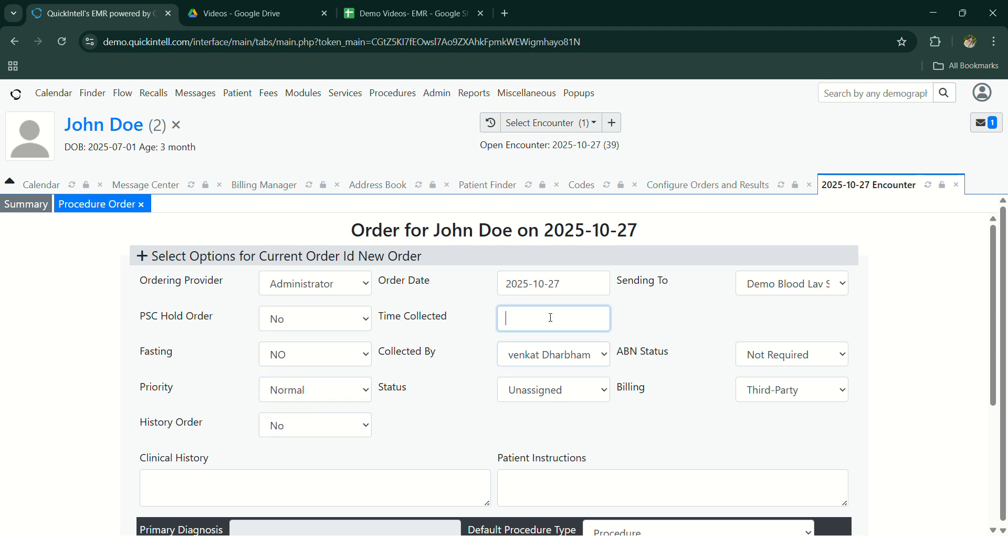
pyautogui.click(535, 444)
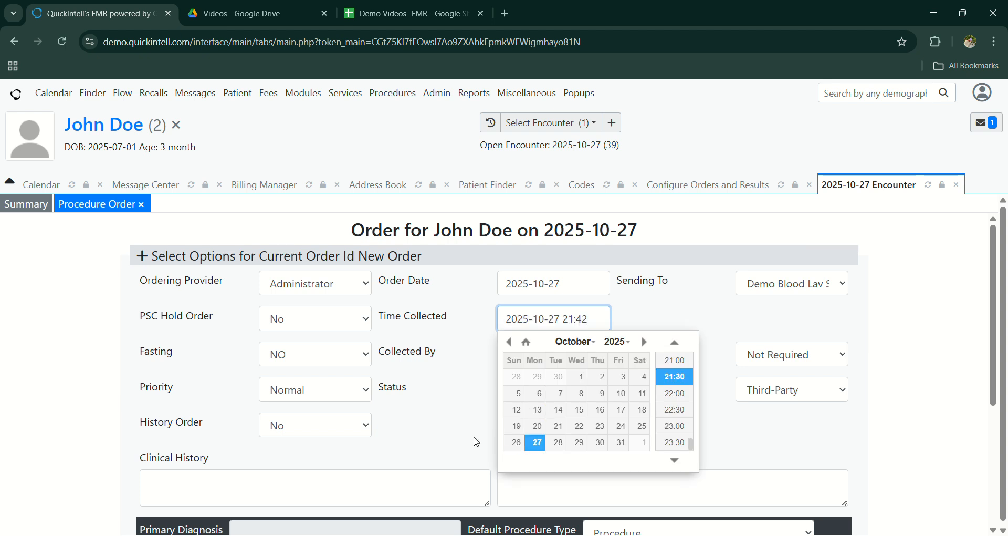
pyautogui.moveTo(475, 441); pyautogui.dragTo(569, 385)
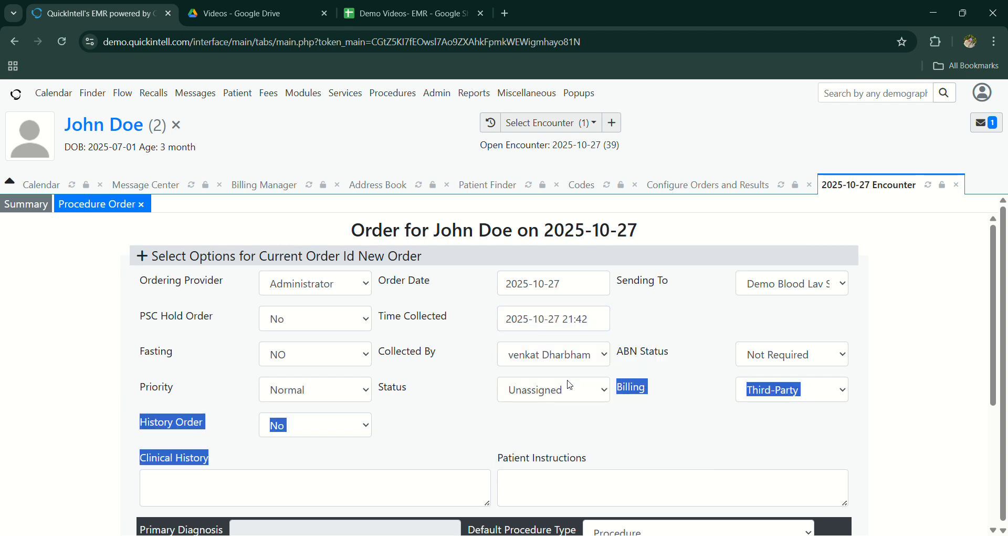
pyautogui.click(546, 453)
# Step: Set the ABN status to Required and billing to Self Pay, and save the order while continuing to edit
pyautogui.click(782, 365)
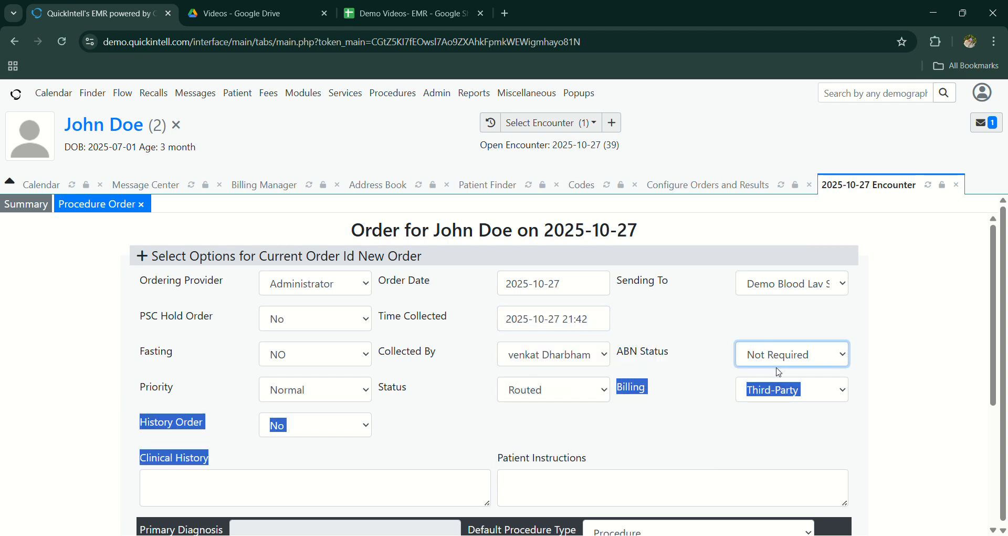
pyautogui.click(769, 404)
pyautogui.click(764, 388)
pyautogui.press('Down')
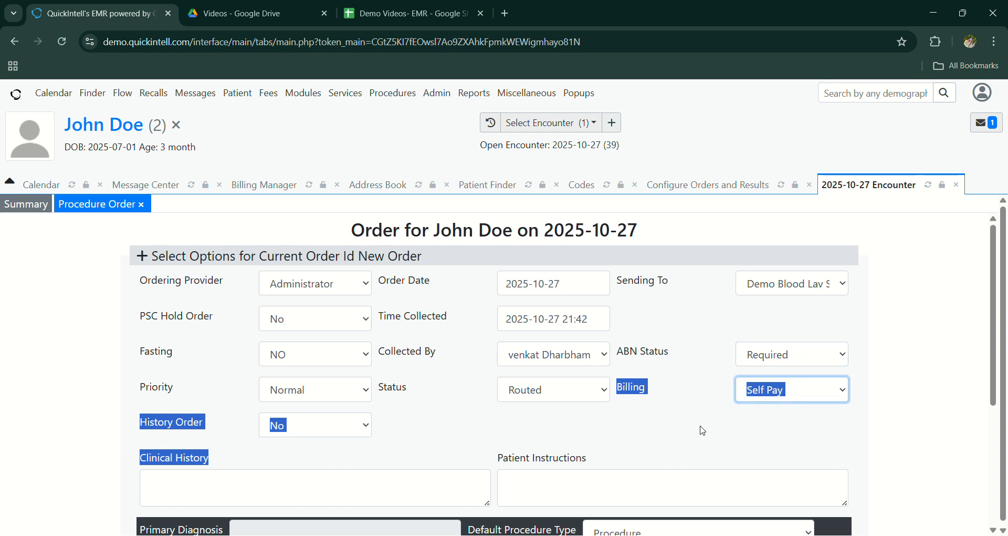
pyautogui.click(702, 428)
pyautogui.scroll(-4, 677, 427)
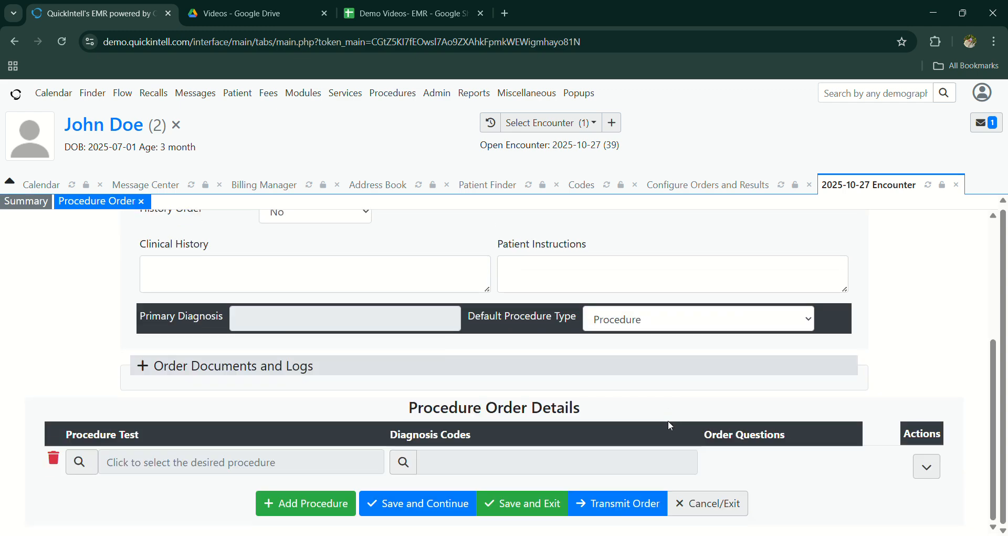
pyautogui.click(391, 503)
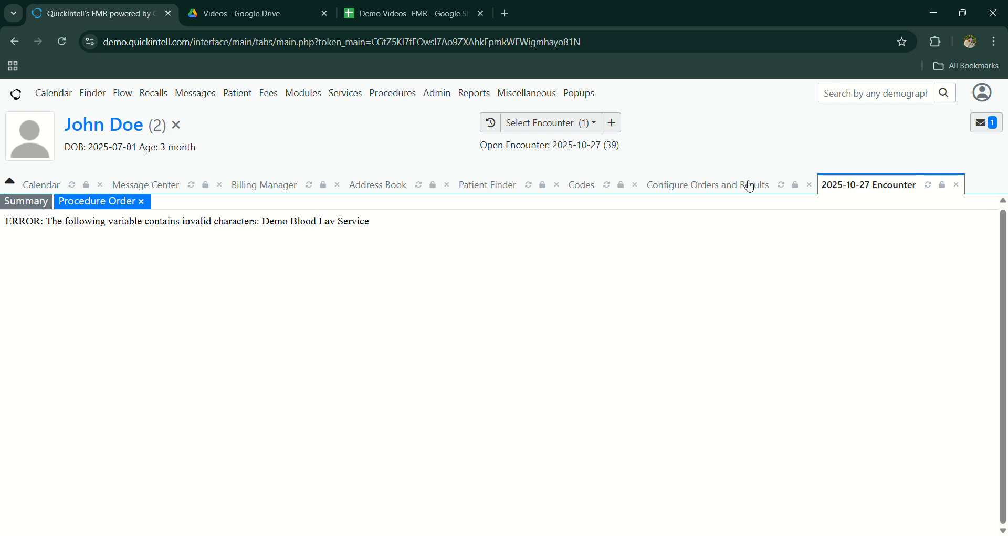
# Step: Reopen the 2025-10-27 encounter and review the Demo Blood Lav Service procedure order in its summary
pyautogui.click(535, 124)
pyautogui.click(551, 149)
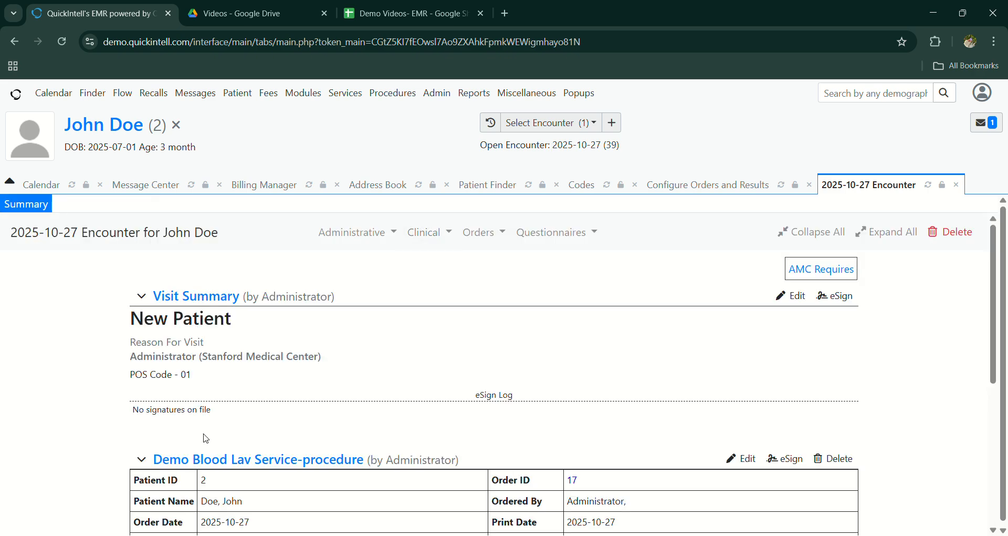
pyautogui.scroll(-3, 263, 332)
pyautogui.click(141, 277)
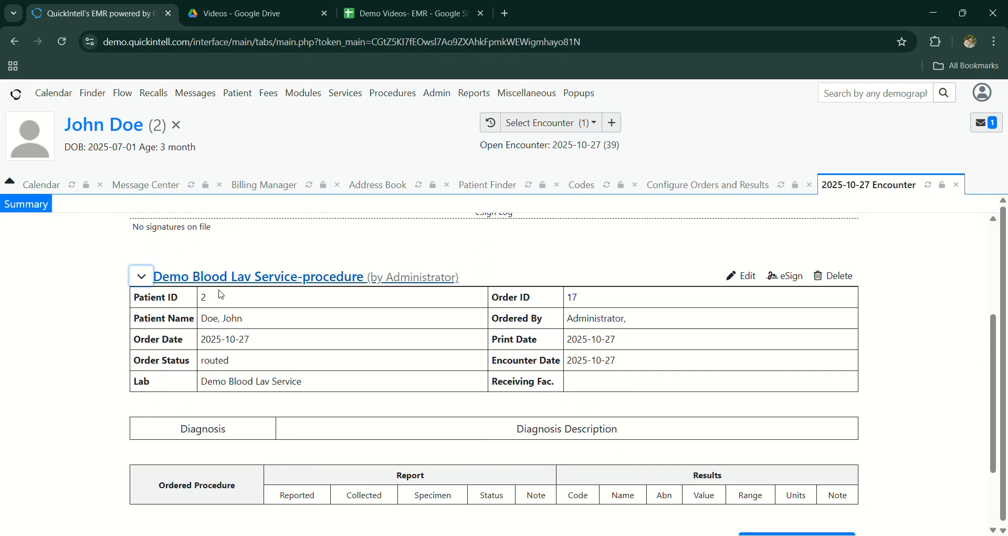
pyautogui.scroll(-2, 567, 366)
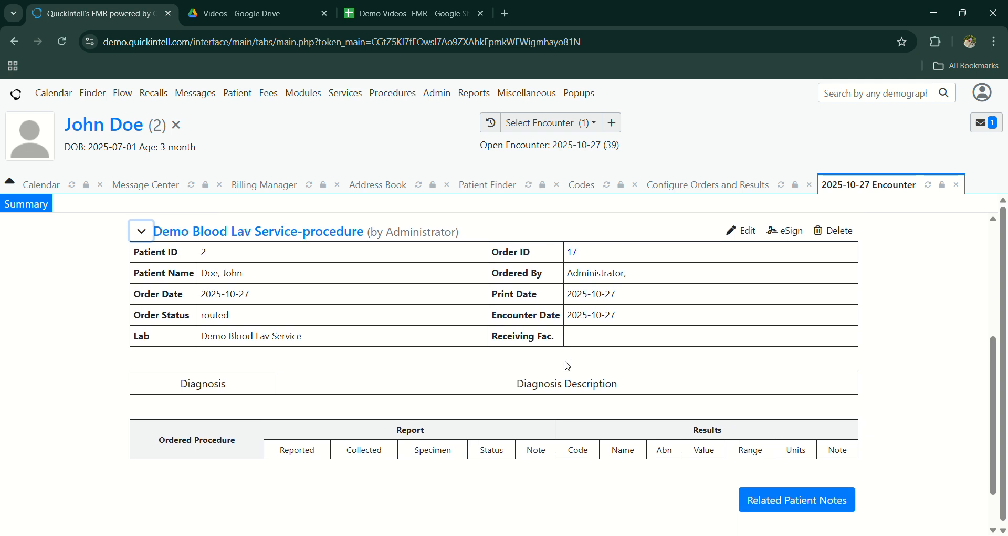
pyautogui.scroll(-1, 567, 366)
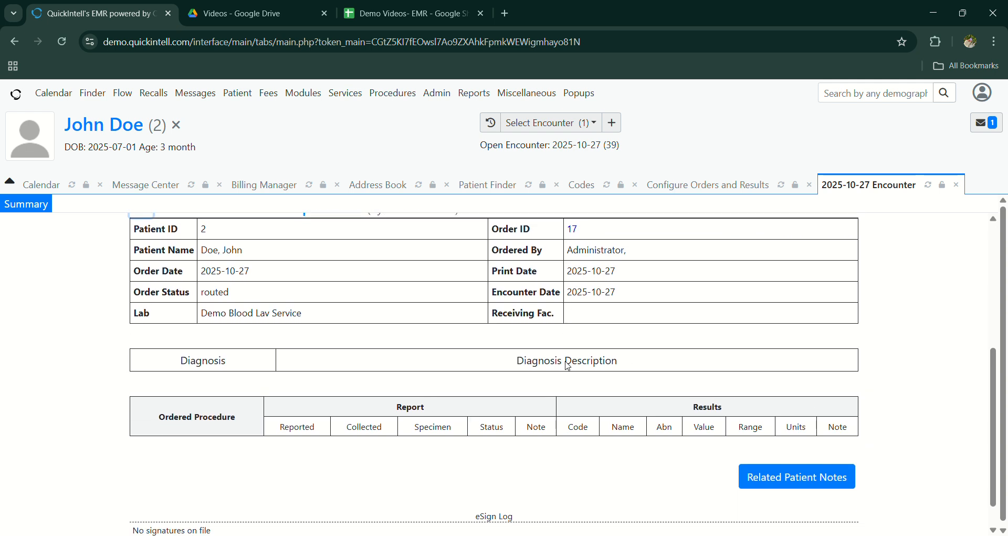